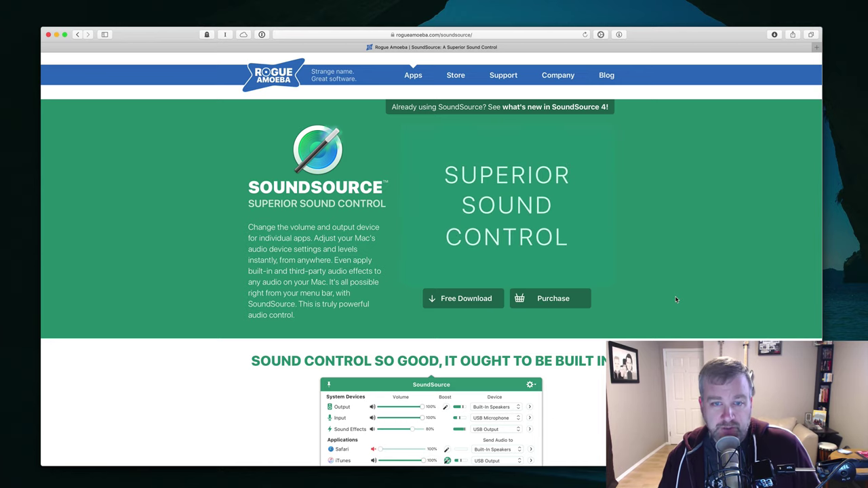
# Step: Browse the SoundSource product page, visiting the purchase page and coming back
pyautogui.scroll(-5, 676, 299)
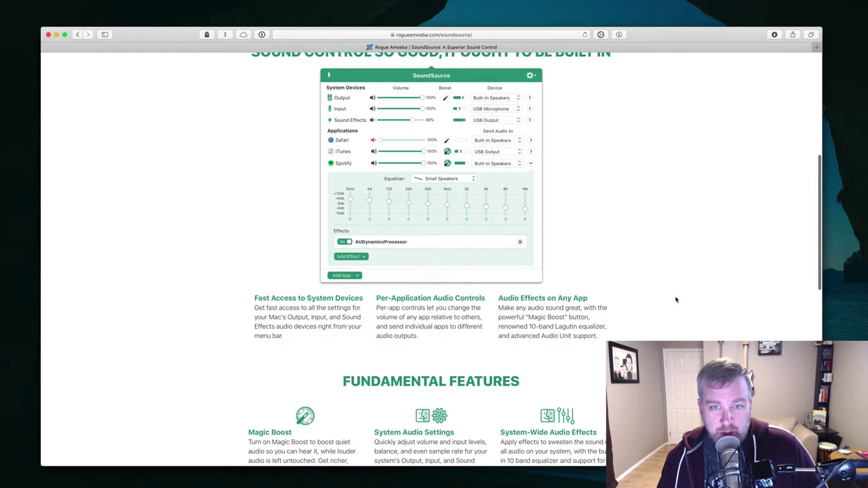
pyautogui.scroll(5, 675, 299)
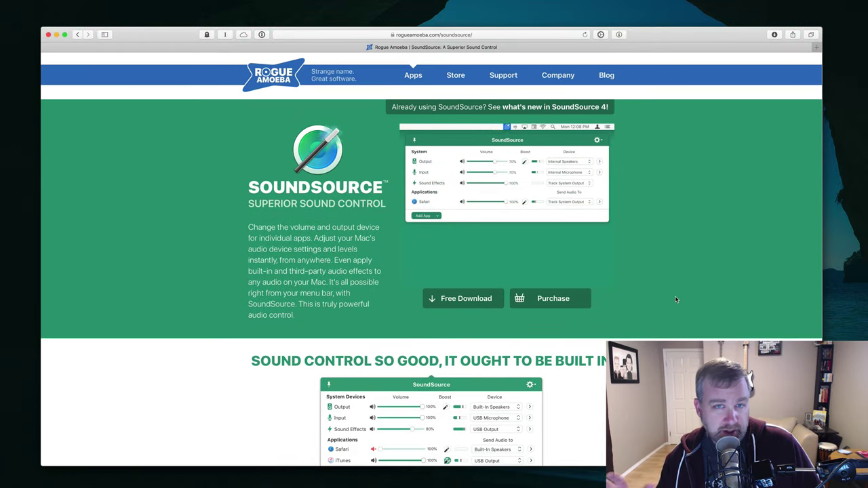
pyautogui.click(566, 302)
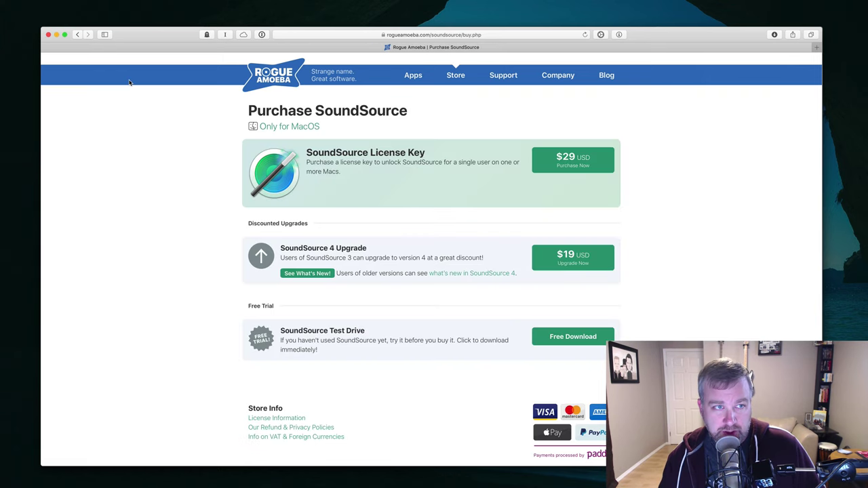
pyautogui.click(78, 34)
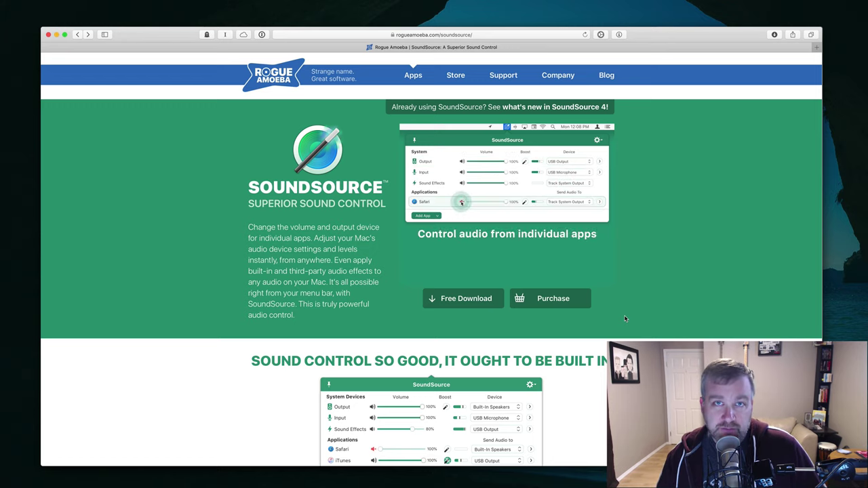
pyautogui.scroll(-5, 626, 319)
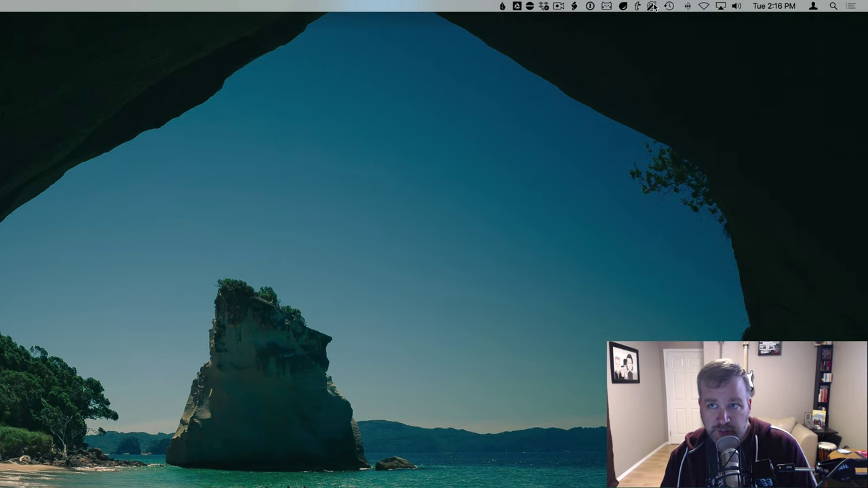
# Step: Open the SoundSource menu bar panel and pin it as a floating window
pyautogui.click(652, 6)
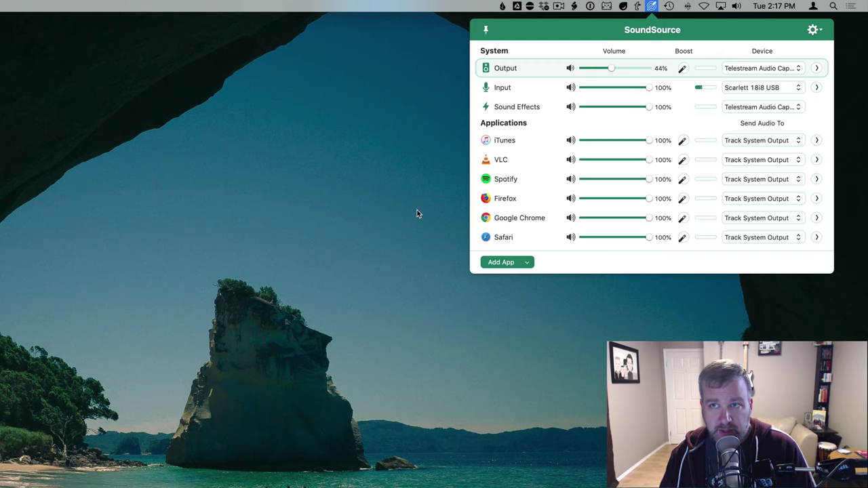
pyautogui.click(389, 238)
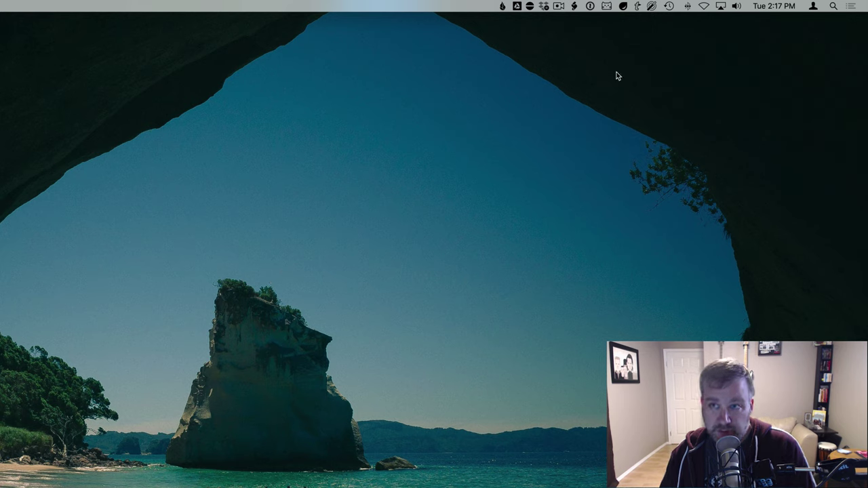
pyautogui.click(652, 7)
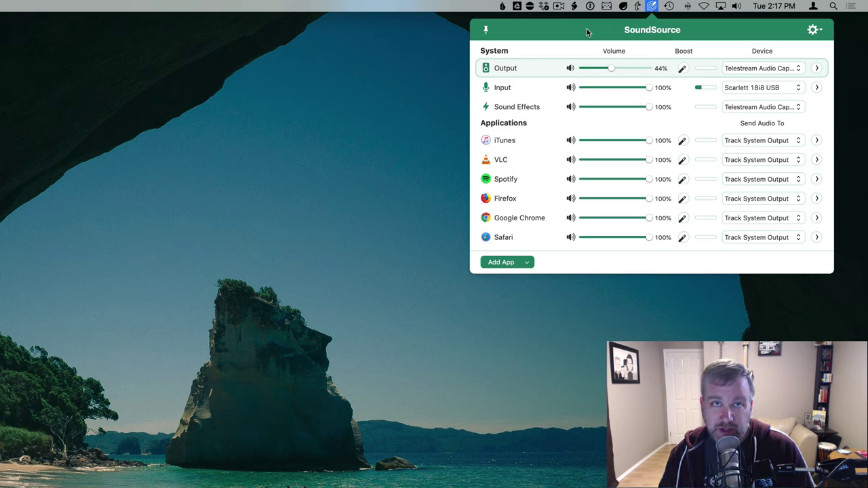
pyautogui.click(486, 30)
# Step: Move the floating window to the centre-left and leave Output on Telestream Audio Capture
pyautogui.moveTo(580, 64); pyautogui.dragTo(179, 203)
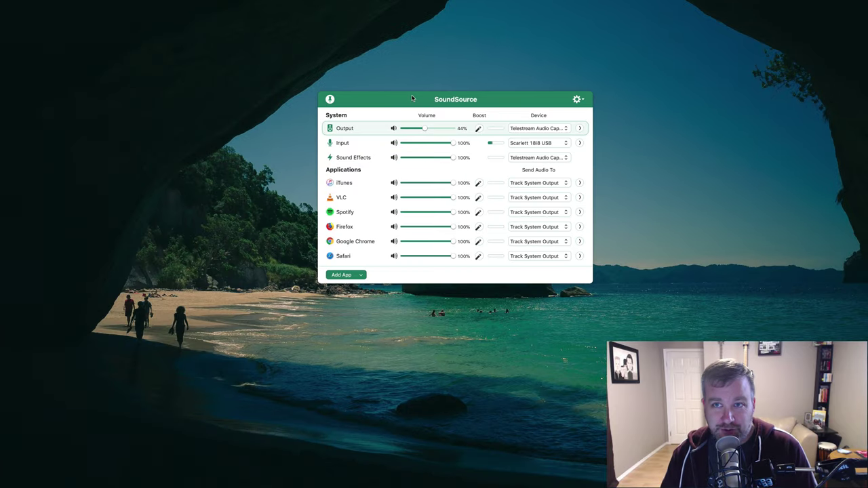
pyautogui.moveTo(412, 98); pyautogui.dragTo(397, 98)
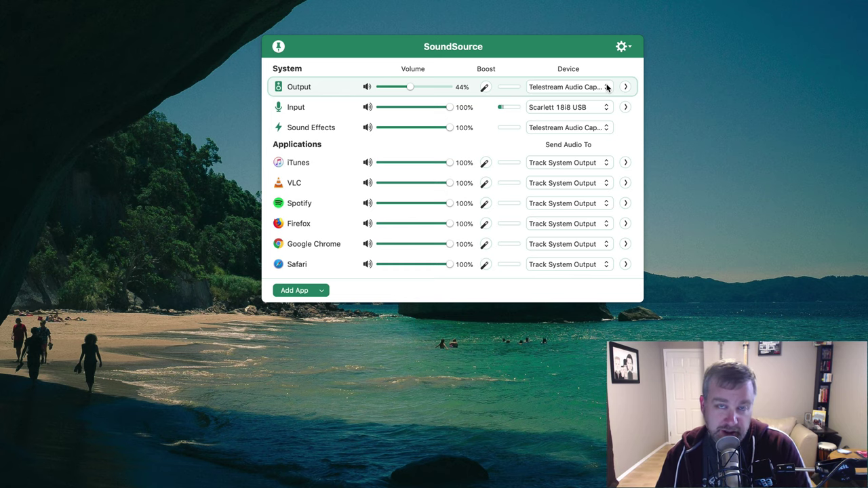
pyautogui.click(607, 87)
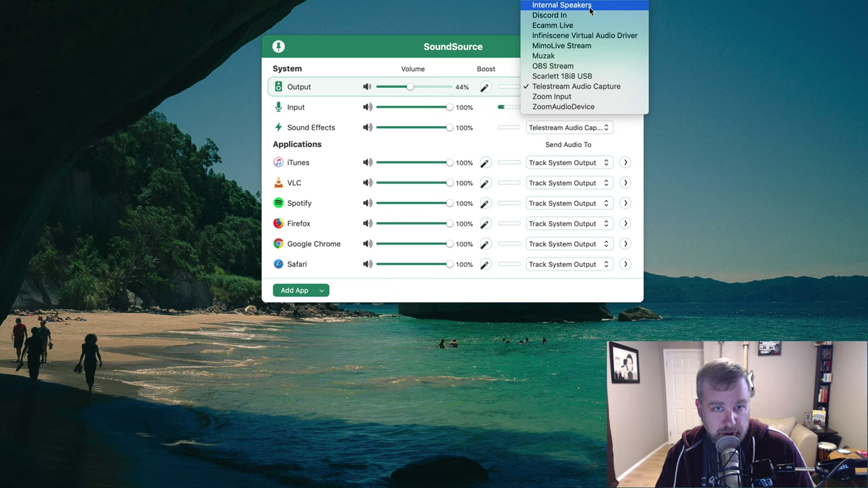
pyautogui.click(485, 47)
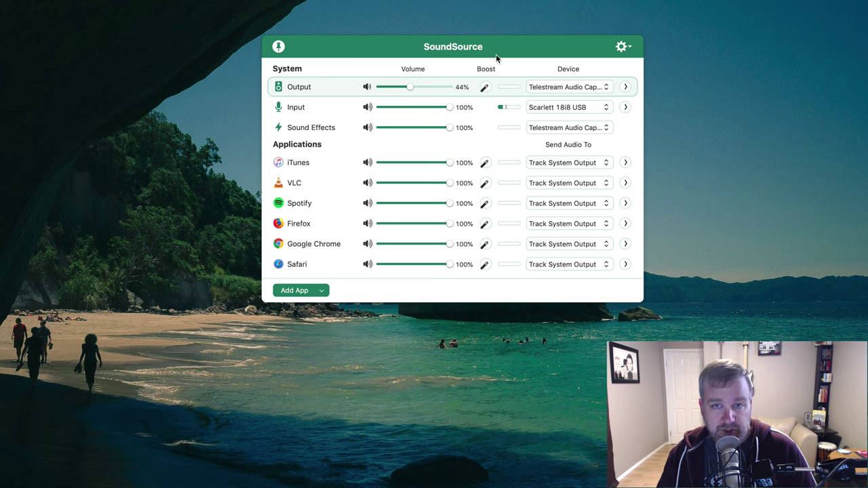
# Step: Set the Show SoundSource hotkey to ⇧⌘S in Preferences, then close Preferences and the window
pyautogui.click(619, 45)
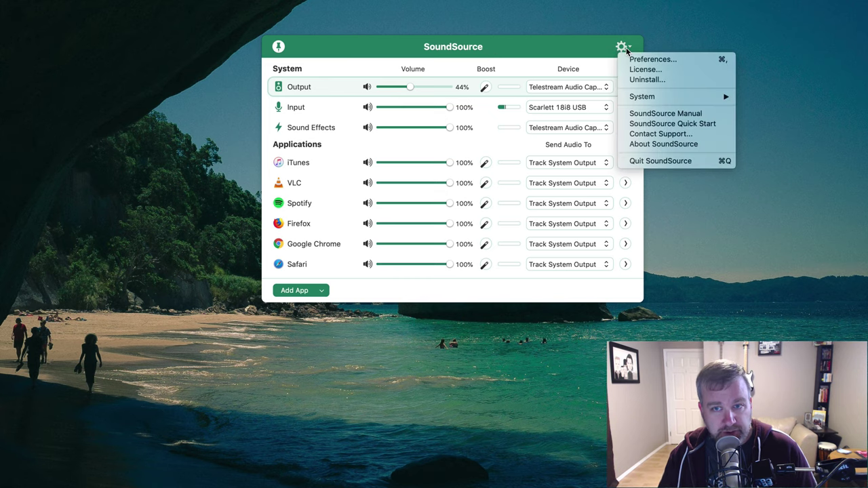
pyautogui.click(637, 58)
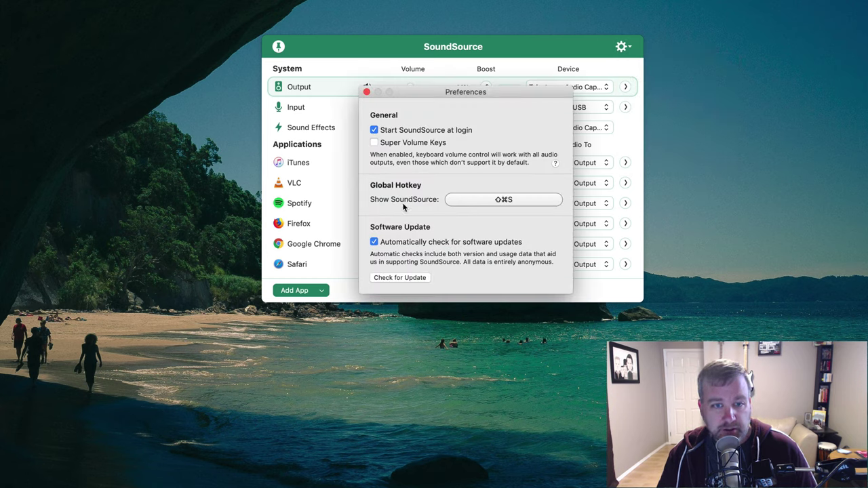
pyautogui.click(516, 200)
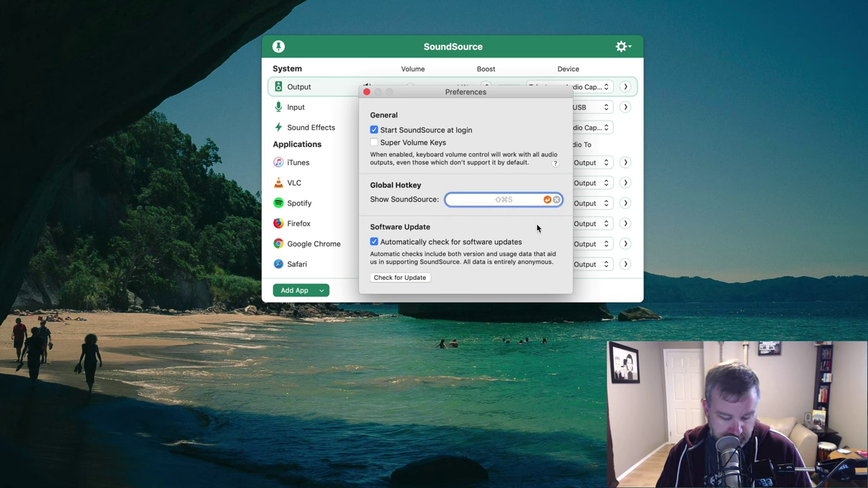
pyautogui.press('shift+super')
pyautogui.press('shift+super+s')
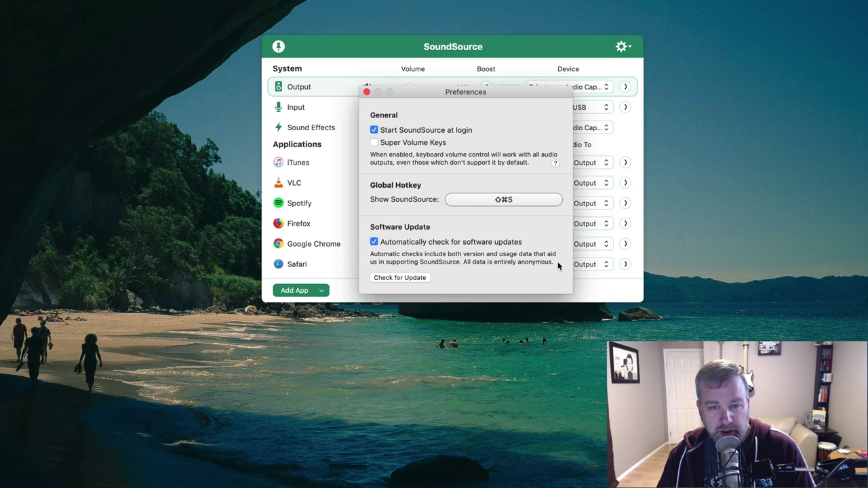
pyautogui.click(366, 92)
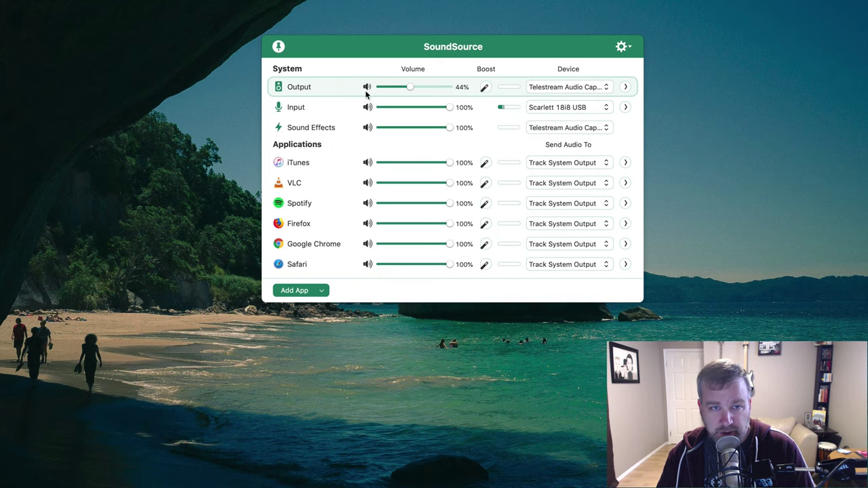
pyautogui.click(278, 47)
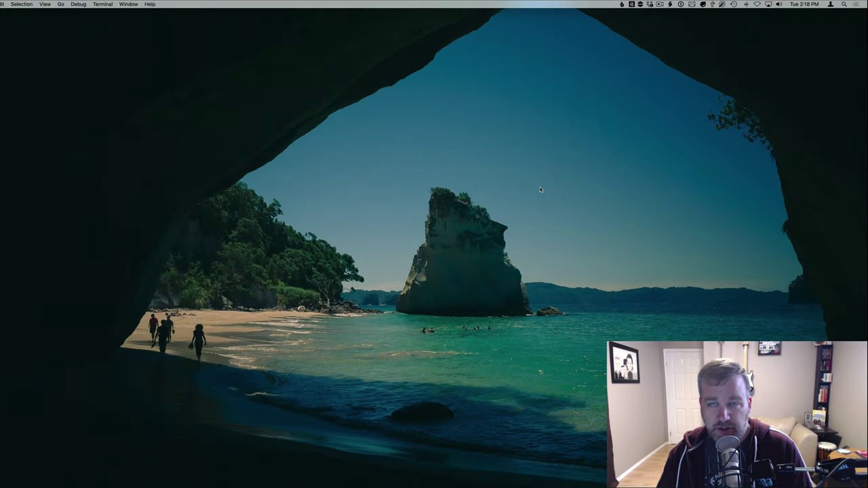
# Step: Summon SoundSource with ⇧⌘S and raise the system output volume to 45% from the menu bar
pyautogui.press('shift+super+s')
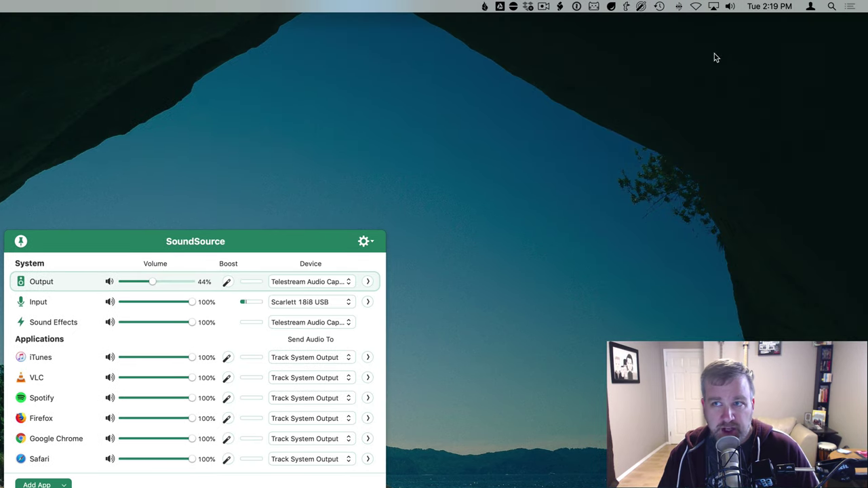
pyautogui.click(730, 7)
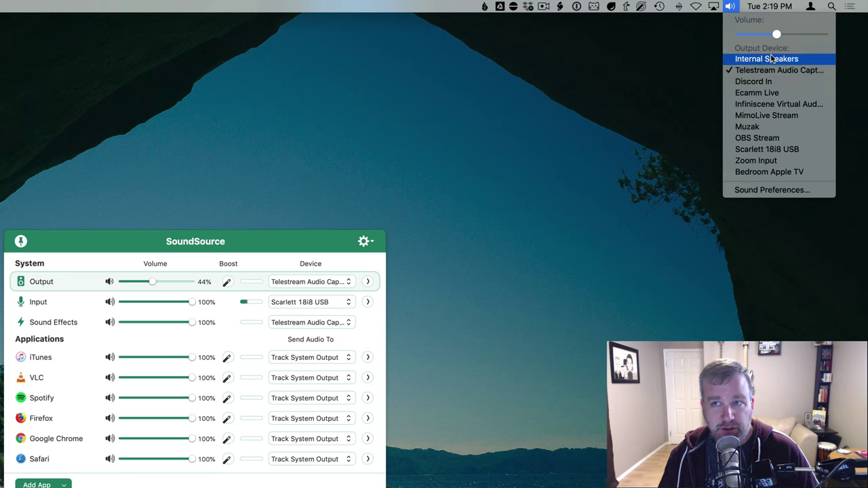
pyautogui.click(778, 34)
pyautogui.click(732, 8)
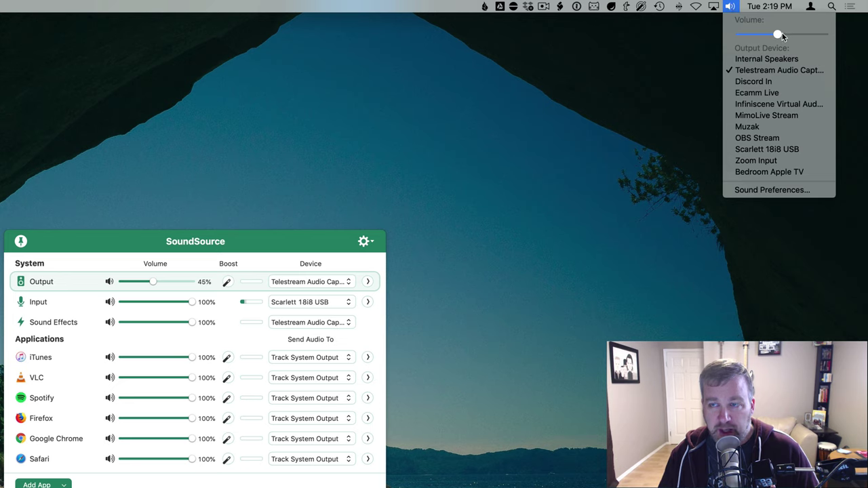
pyautogui.click(731, 6)
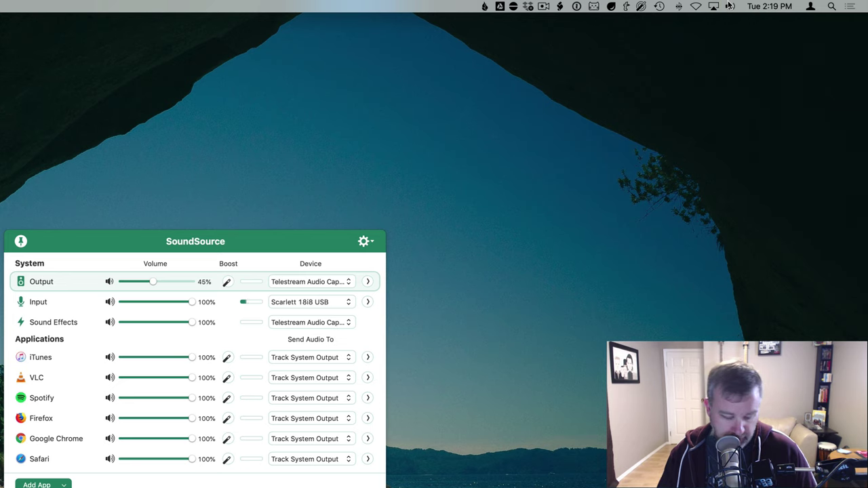
pyautogui.click(730, 6)
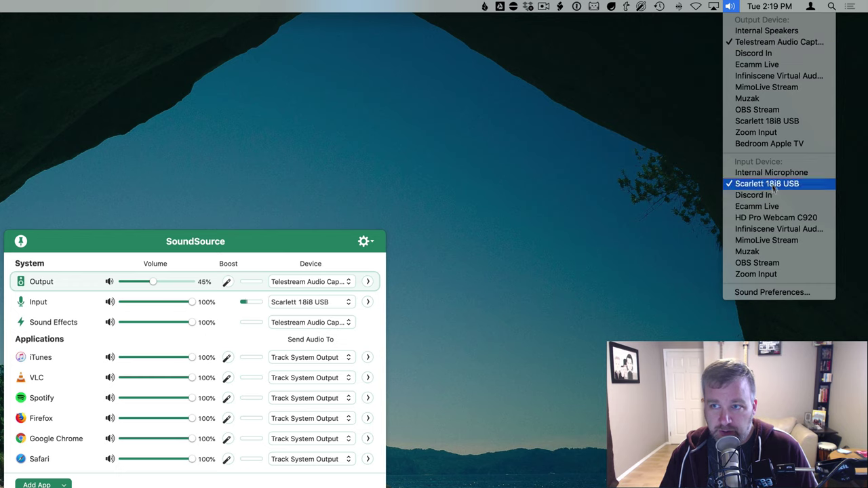
# Step: Reconfirm Telestream Audio Capture as the Output Device, briefly switching to Loopback in between
pyautogui.click(536, 241)
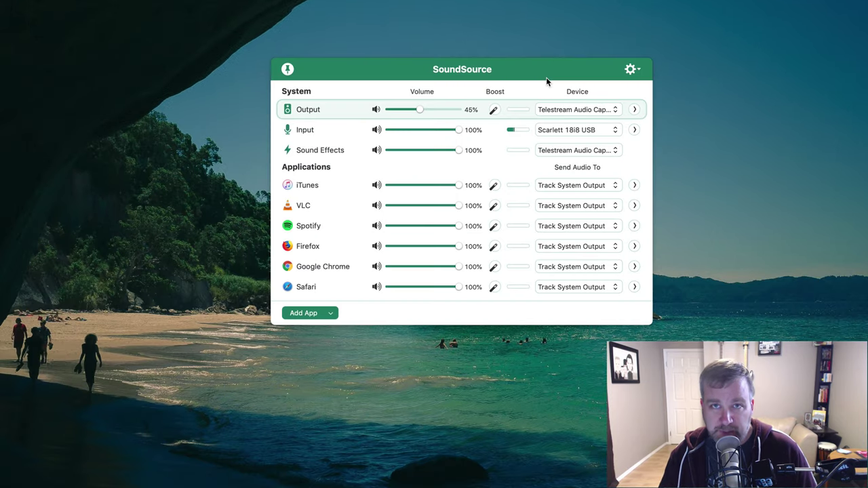
pyautogui.click(588, 110)
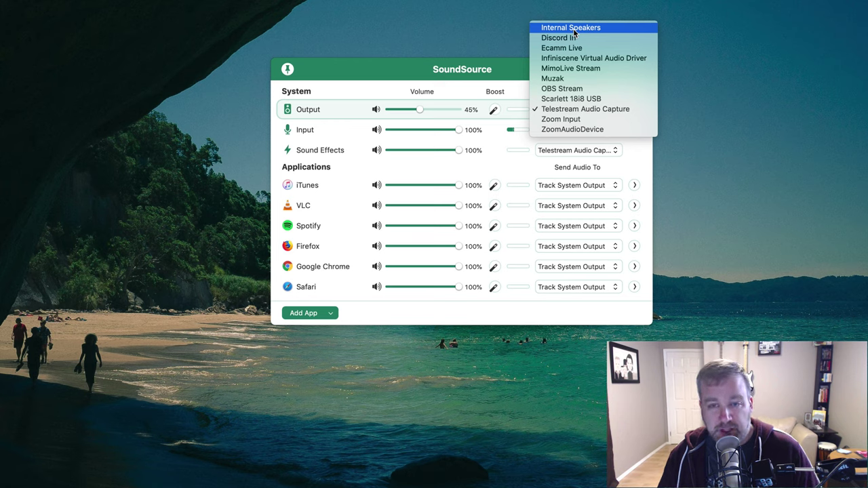
pyautogui.click(581, 109)
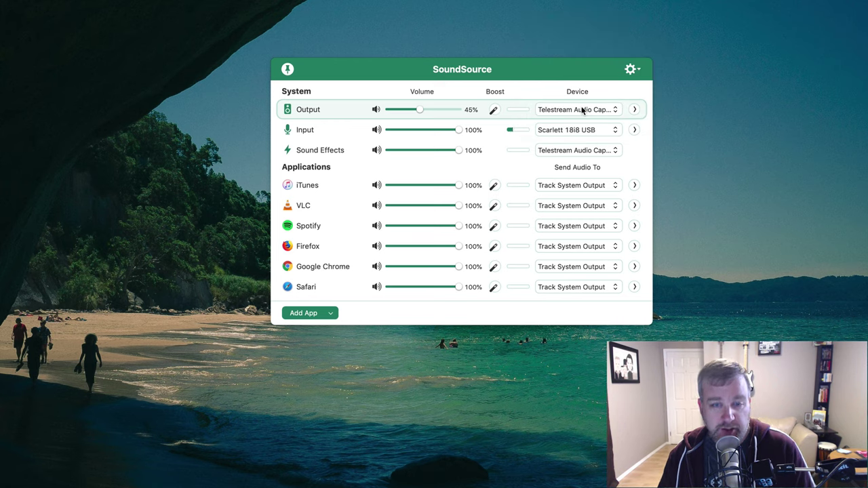
pyautogui.press('super+Tab')
pyautogui.press('super+Tab')
pyautogui.press('super+Tab')
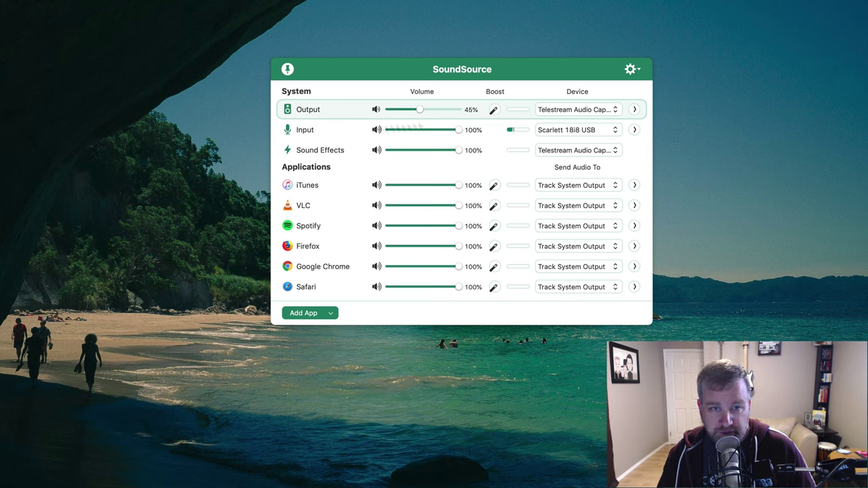
pyautogui.click(594, 110)
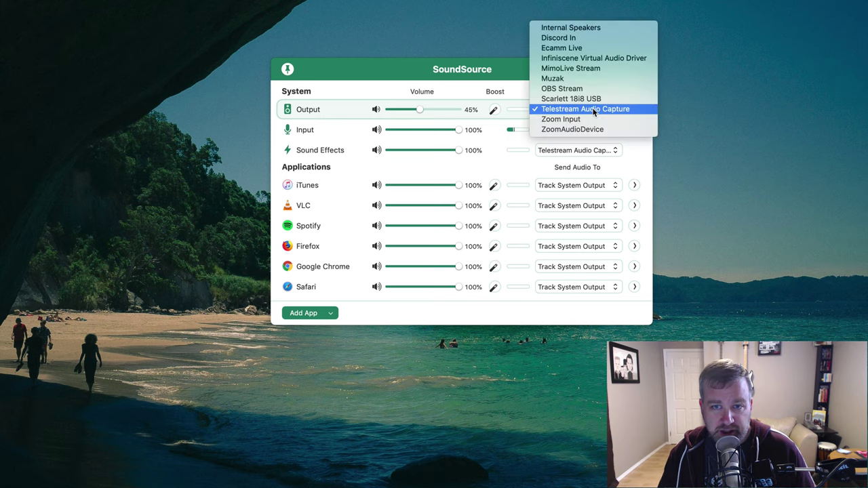
pyautogui.click(594, 110)
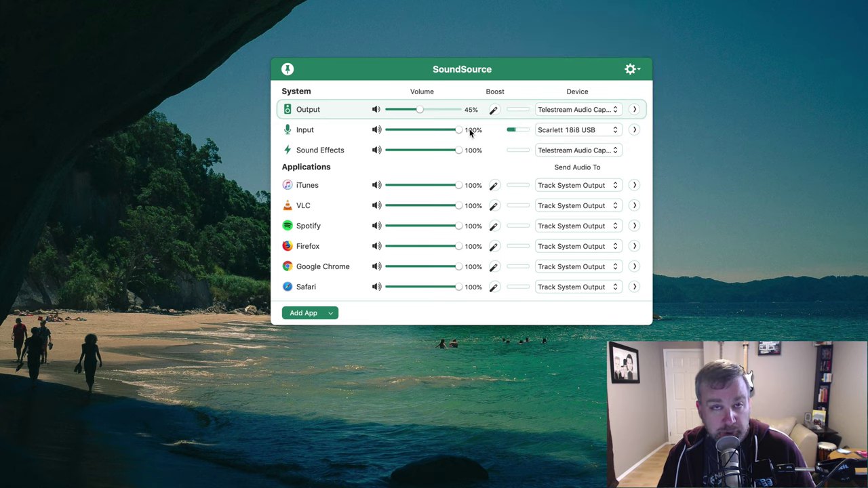
# Step: Open the Input Device list and keep Scarlett 18i8 USB selected
pyautogui.click(570, 135)
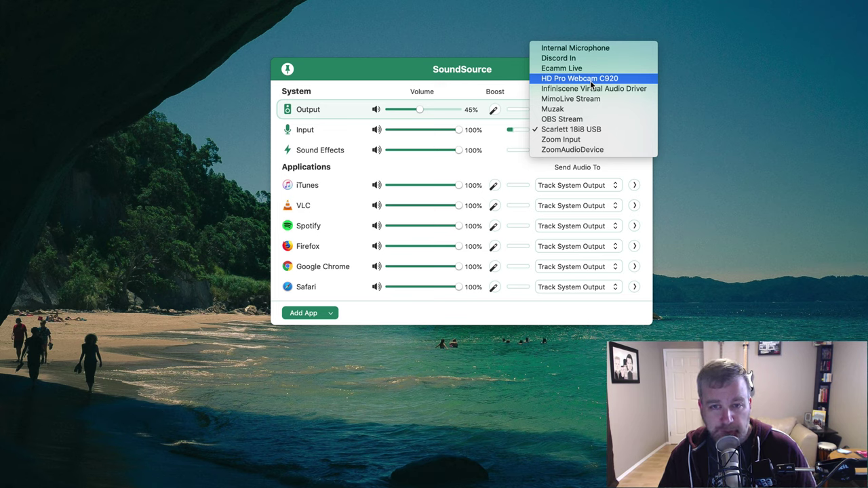
pyautogui.click(600, 131)
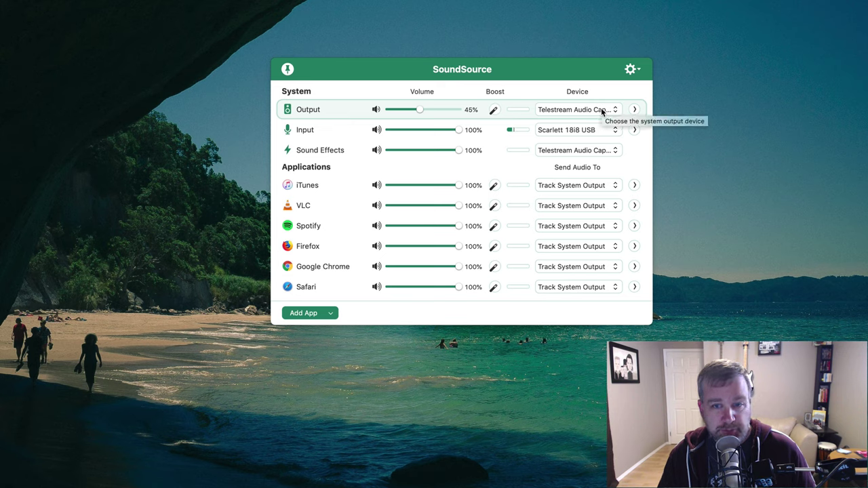
# Step: Route Sound Effects to Internal Speakers, then back to Telestream Audio Capture
pyautogui.click(580, 151)
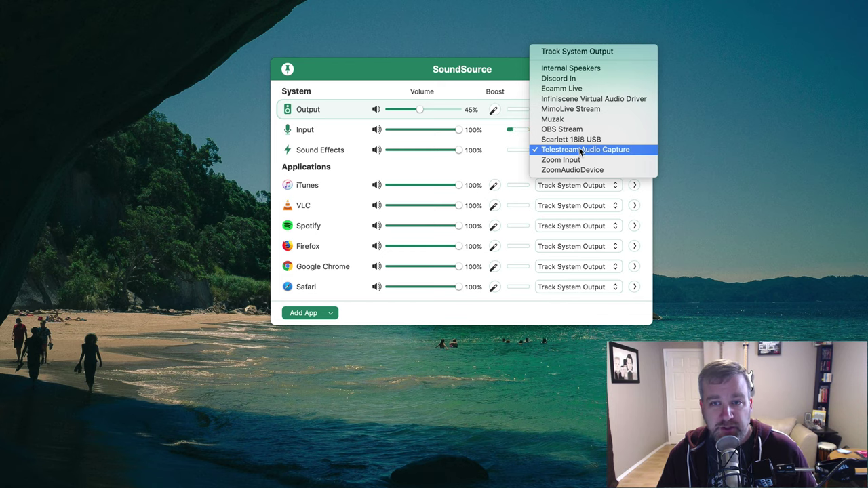
pyautogui.click(588, 68)
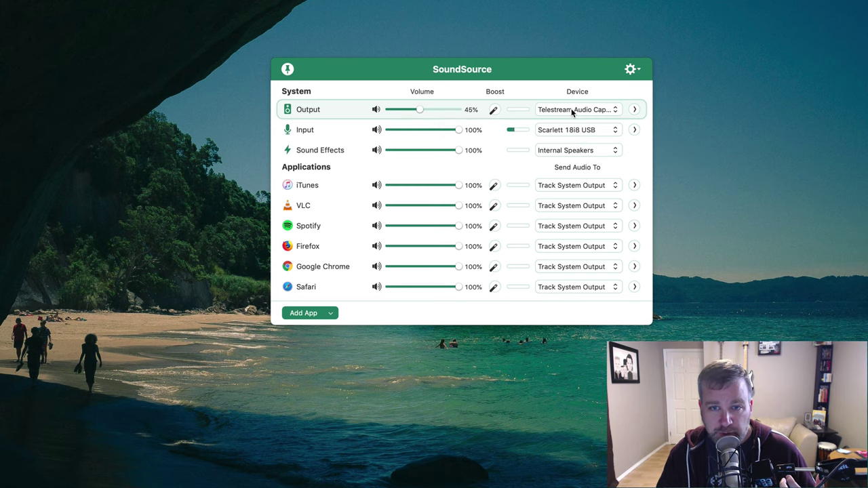
pyautogui.click(589, 150)
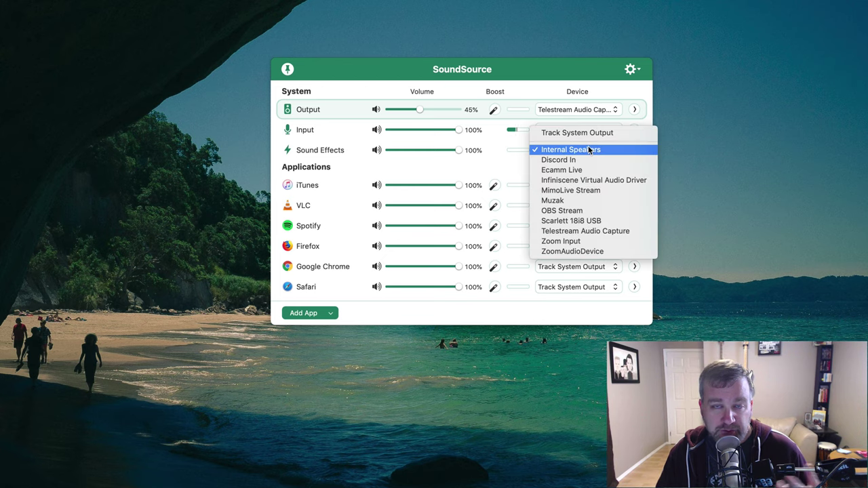
pyautogui.click(602, 230)
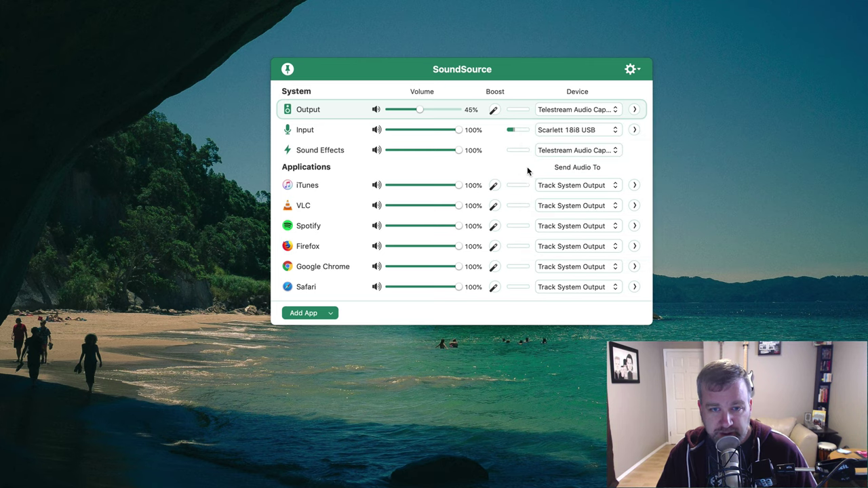
# Step: Drag the Sound Effects volume back to 100%, then mute and unmute it
pyautogui.moveTo(458, 150)
pyautogui.mouseDown()
pyautogui.moveTo(398, 151)
pyautogui.moveTo(462, 148)
pyautogui.mouseUp()
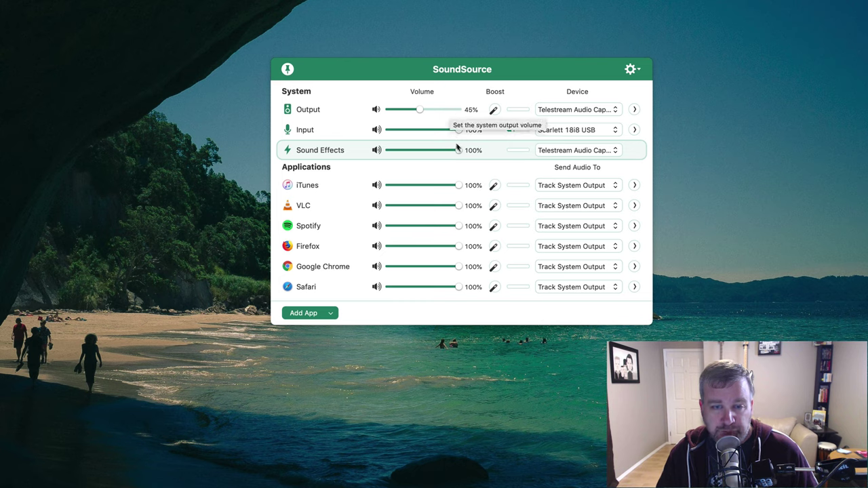
pyautogui.moveTo(460, 150); pyautogui.dragTo(479, 151)
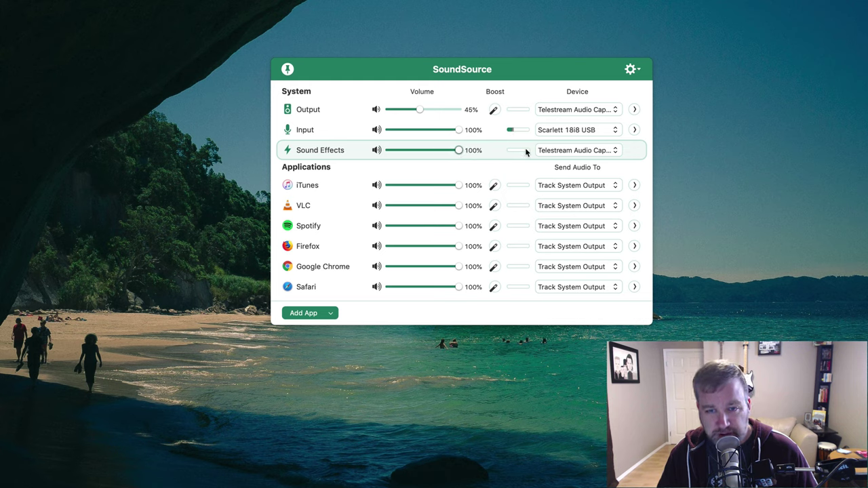
pyautogui.click(377, 150)
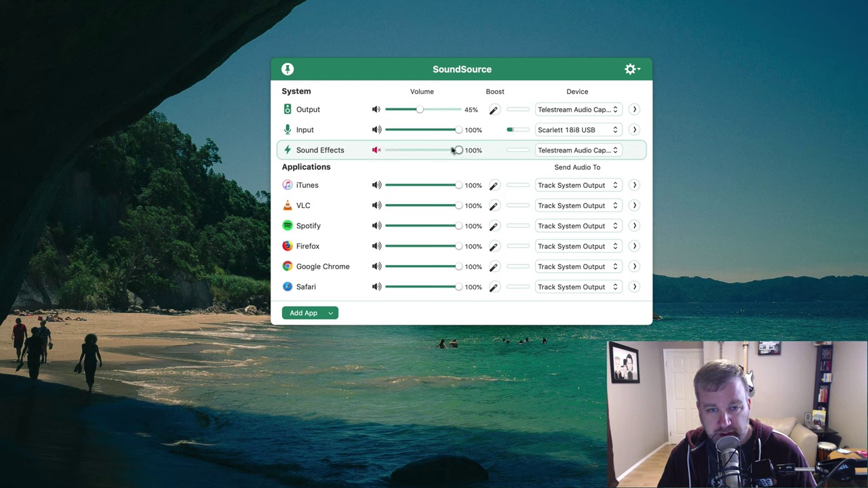
pyautogui.click(377, 150)
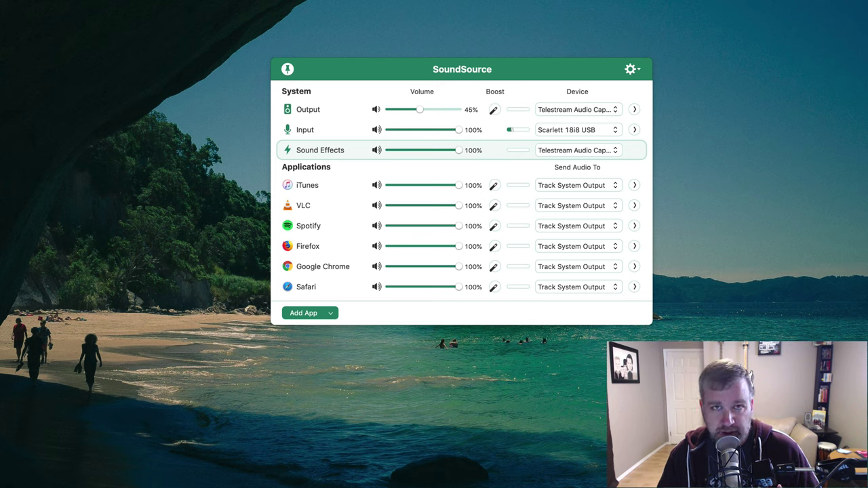
pyautogui.moveTo(333, 266)
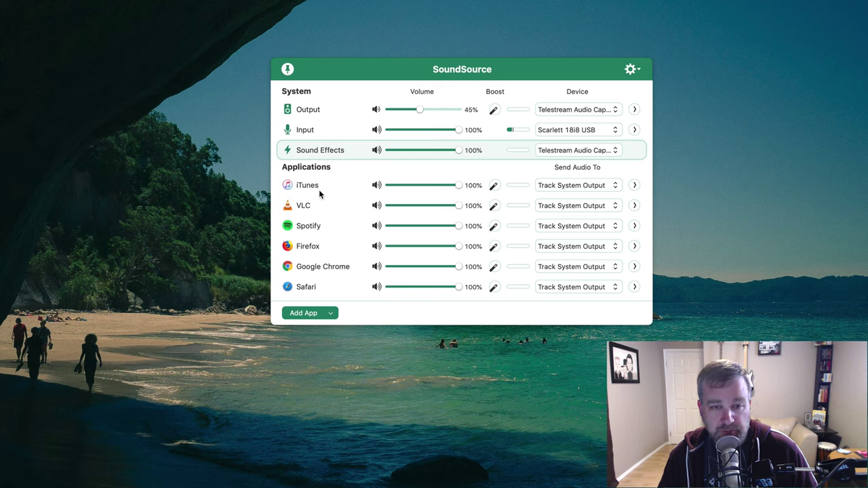
pyautogui.moveTo(321, 208)
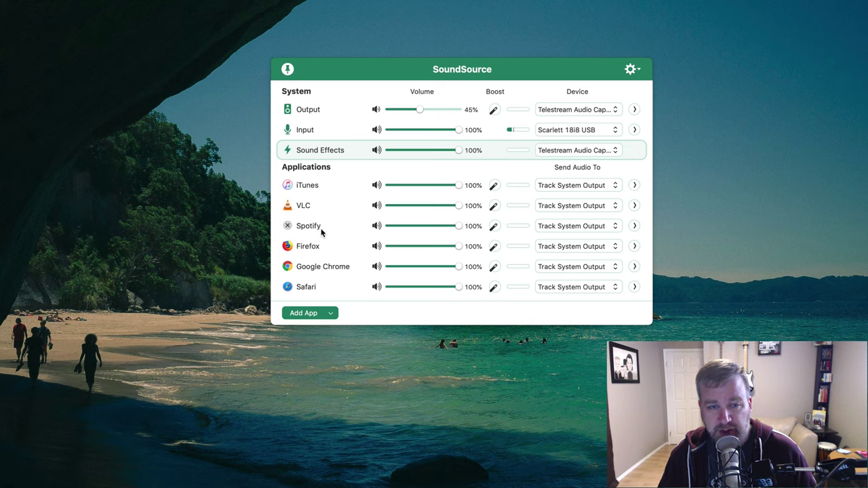
pyautogui.moveTo(315, 252)
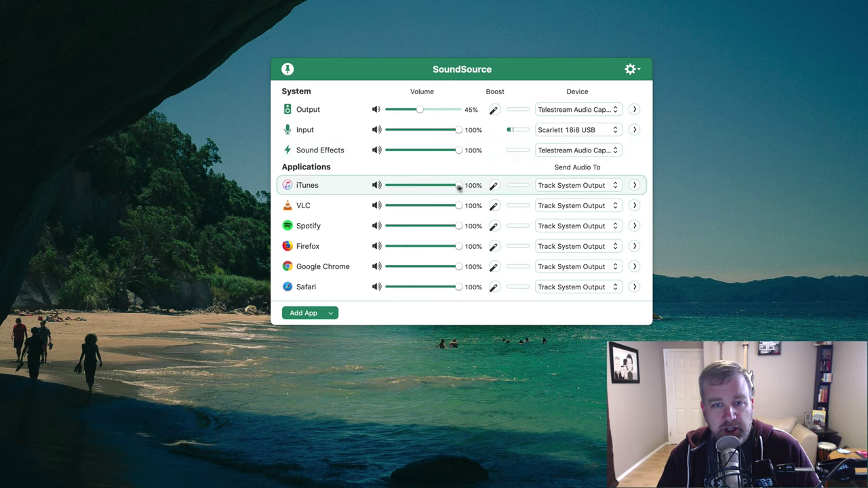
pyautogui.moveTo(463, 188)
pyautogui.mouseDown()
pyautogui.moveTo(423, 186)
pyautogui.moveTo(463, 188)
pyautogui.mouseUp()
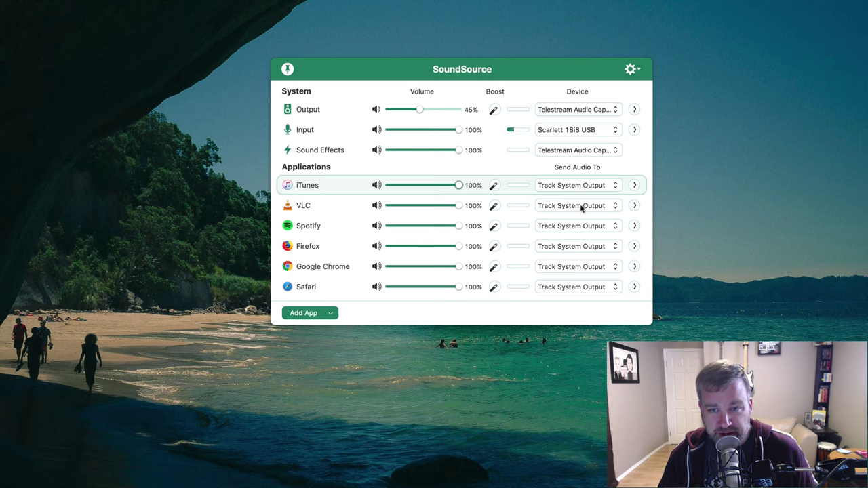
# Step: Keep iTunes on Track System Output and expand its Flat (Off) equalizer
pyautogui.click(603, 190)
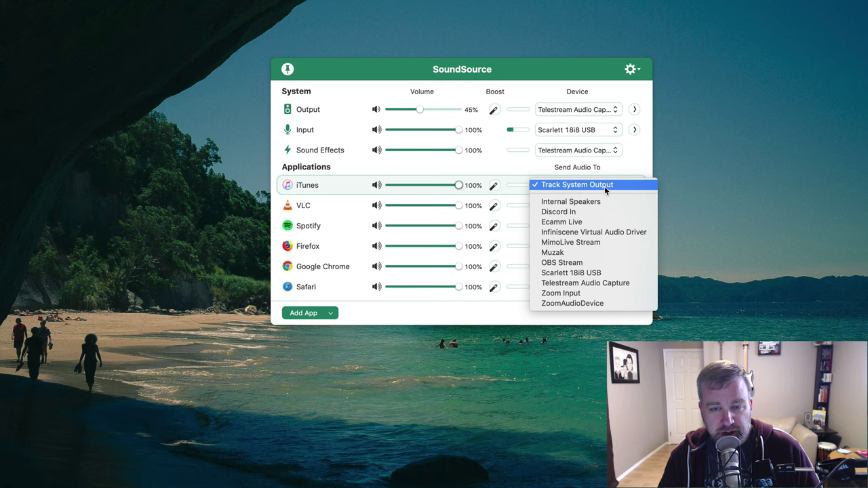
pyautogui.click(604, 186)
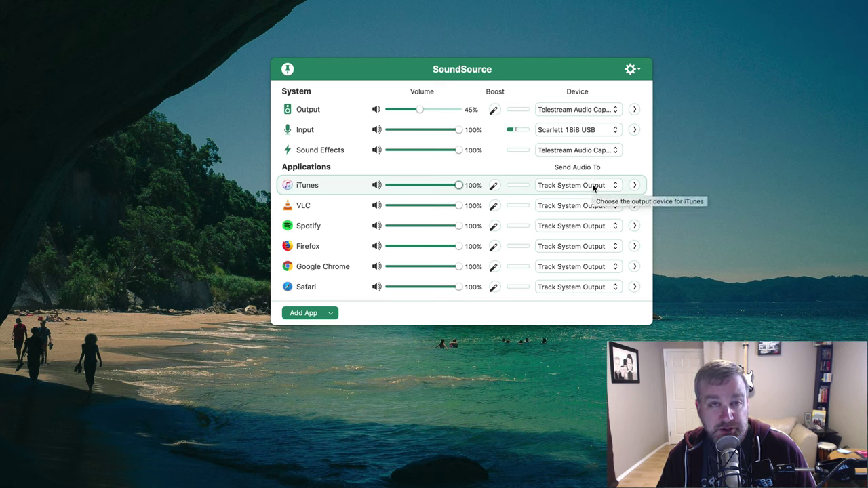
pyautogui.click(595, 188)
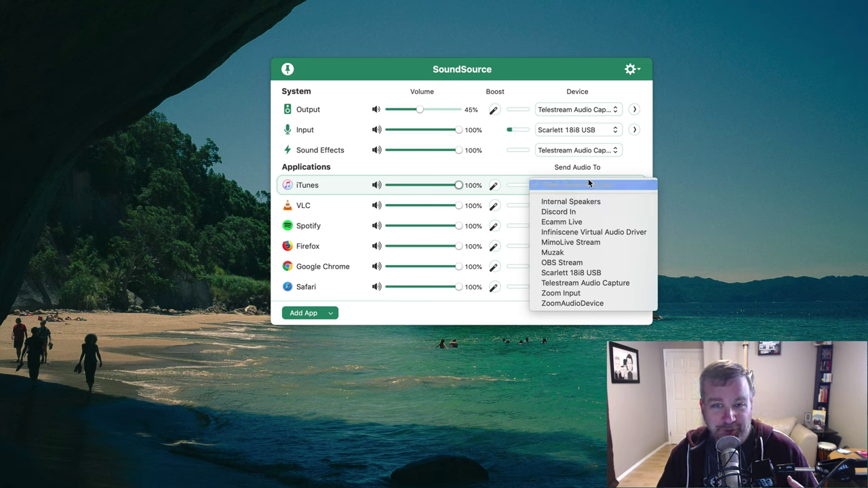
pyautogui.click(589, 185)
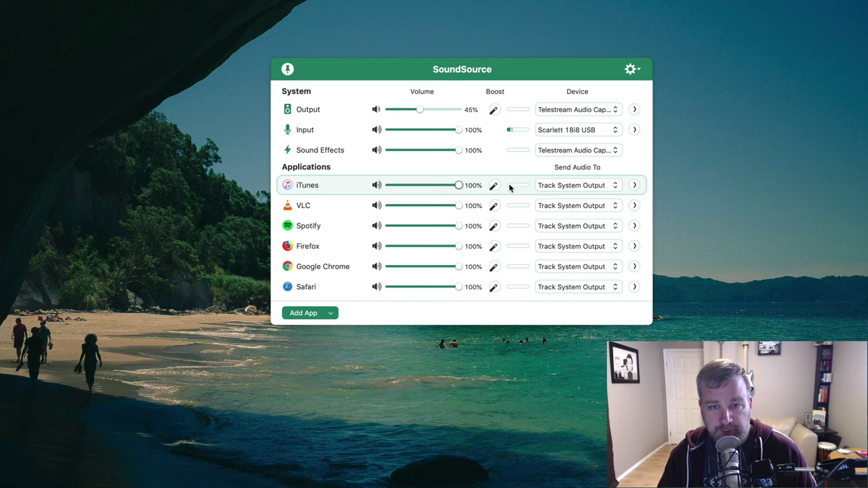
pyautogui.click(635, 186)
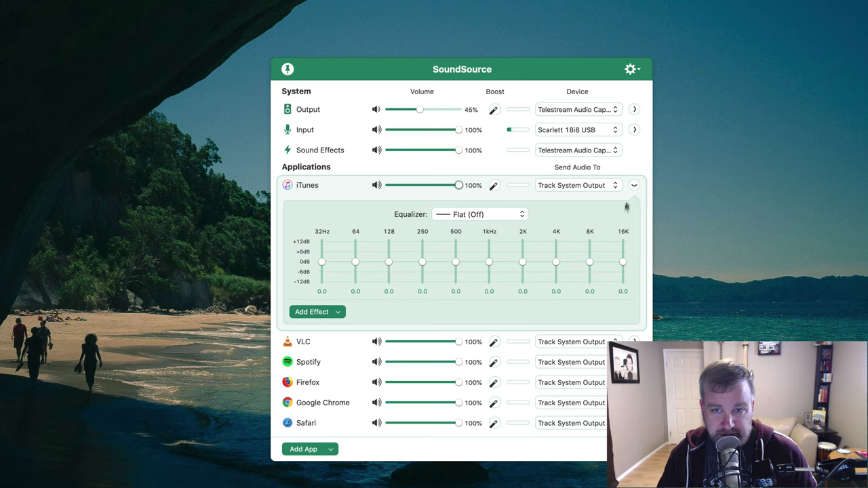
# Step: Collapse iTunes' equalizer settings and briefly view the apps available to add
pyautogui.click(633, 186)
pyautogui.click(326, 313)
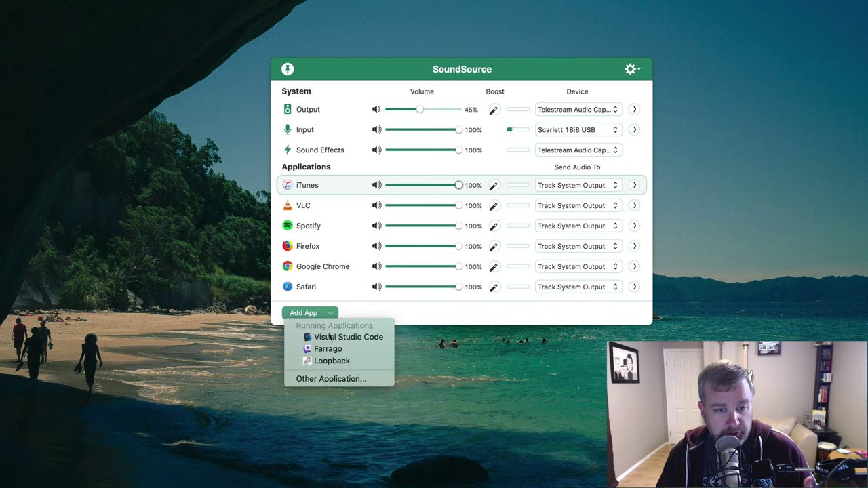
pyautogui.press('Escape')
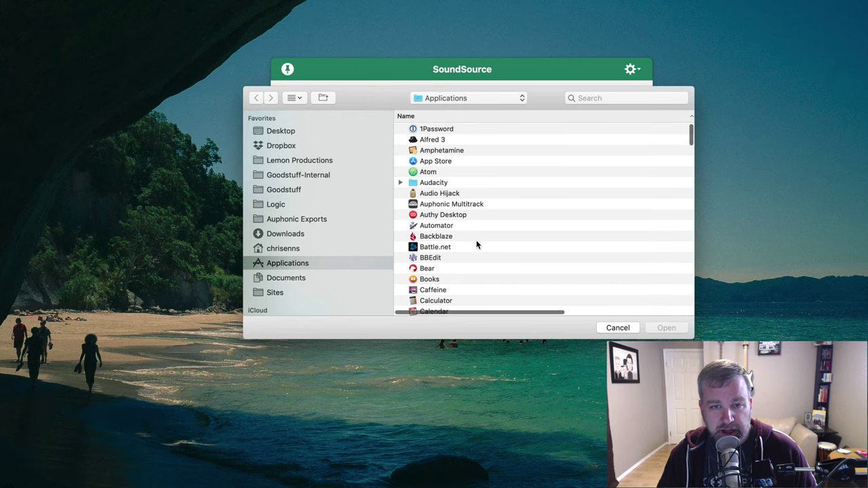
# Step: Select iZotope RX 7 Audio Editor in the Applications browser, cancel it, and return to Running Applications
pyautogui.scroll(-10, 477, 244)
pyautogui.scroll(-5, 477, 237)
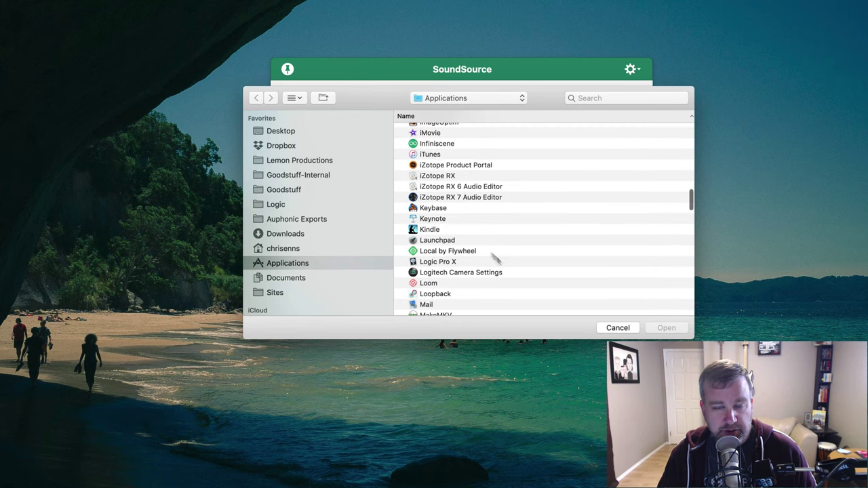
pyautogui.scroll(3, 508, 270)
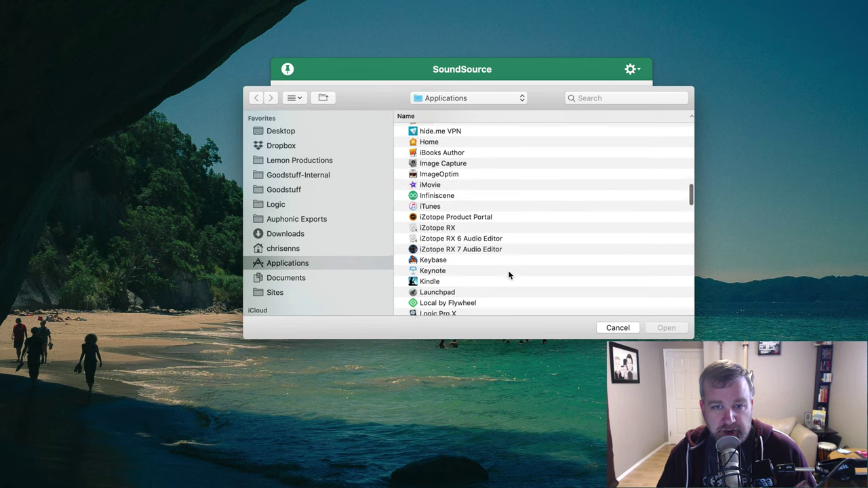
pyautogui.click(455, 251)
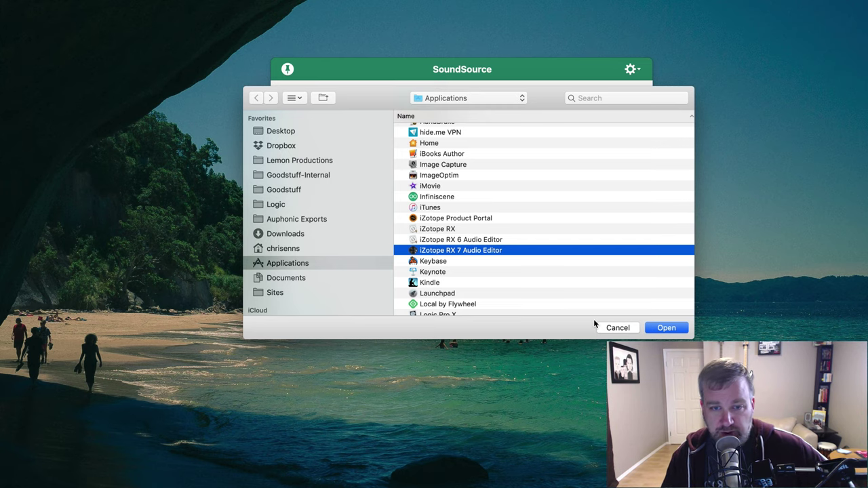
pyautogui.click(620, 331)
pyautogui.click(319, 316)
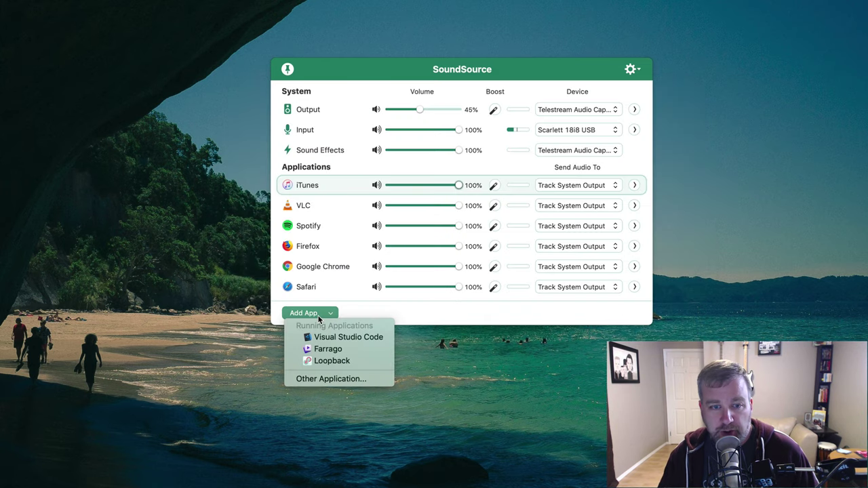
# Step: Add Farrago, start its Downbeat Loop with hotkey 1, and nudge Farrago's volume slider
pyautogui.click(337, 350)
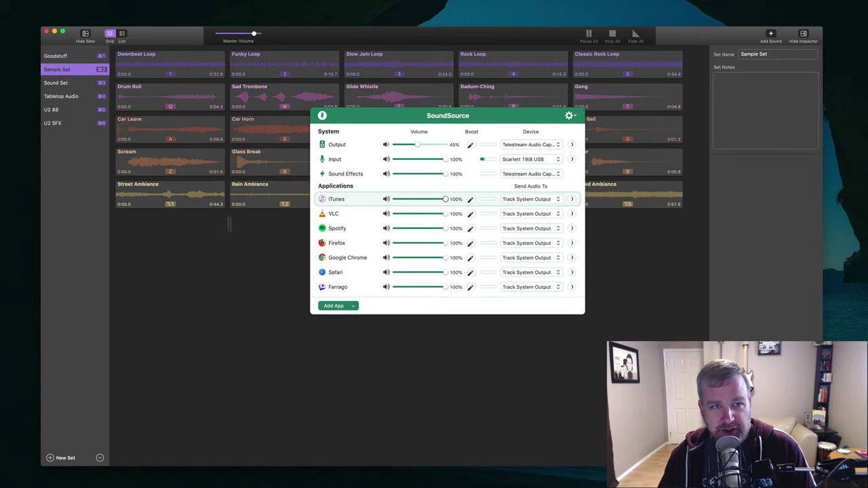
pyautogui.click(184, 74)
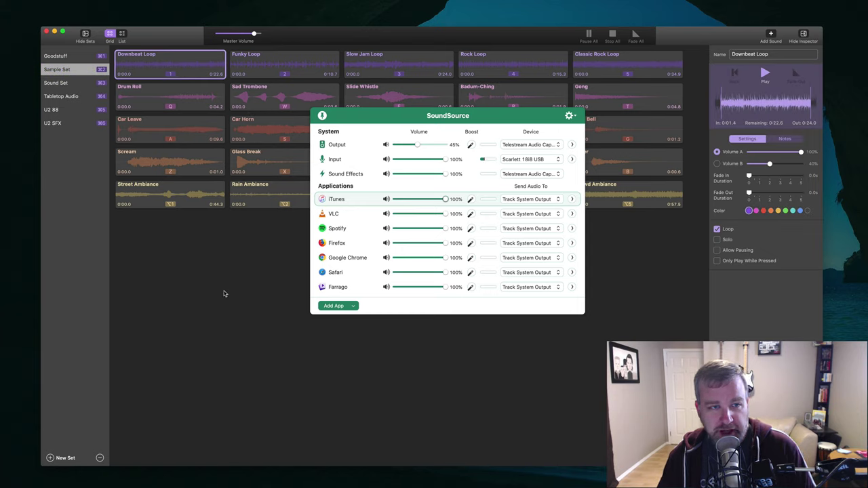
pyautogui.press('1')
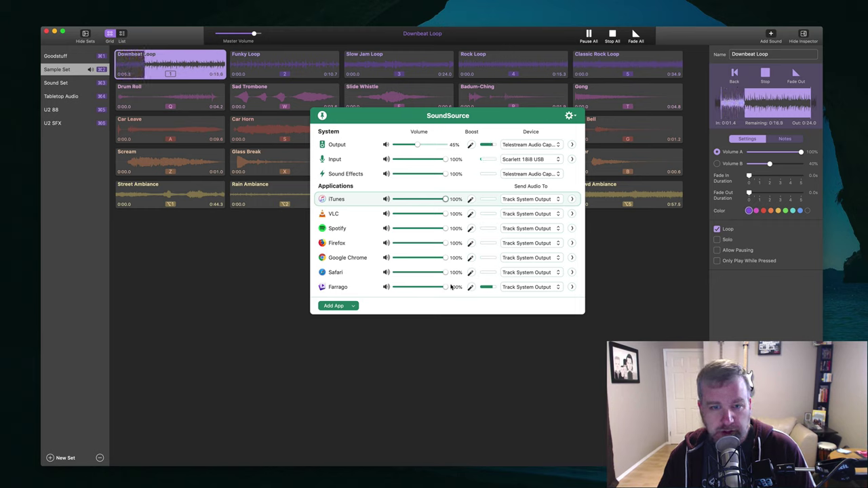
pyautogui.moveTo(447, 287)
pyautogui.mouseDown()
pyautogui.moveTo(397, 290)
pyautogui.moveTo(445, 291)
pyautogui.mouseUp()
# Step: Mute then unmute Farrago, switch on its Magic Boost, and adjust its volume slider
pyautogui.click(385, 287)
pyautogui.click(386, 287)
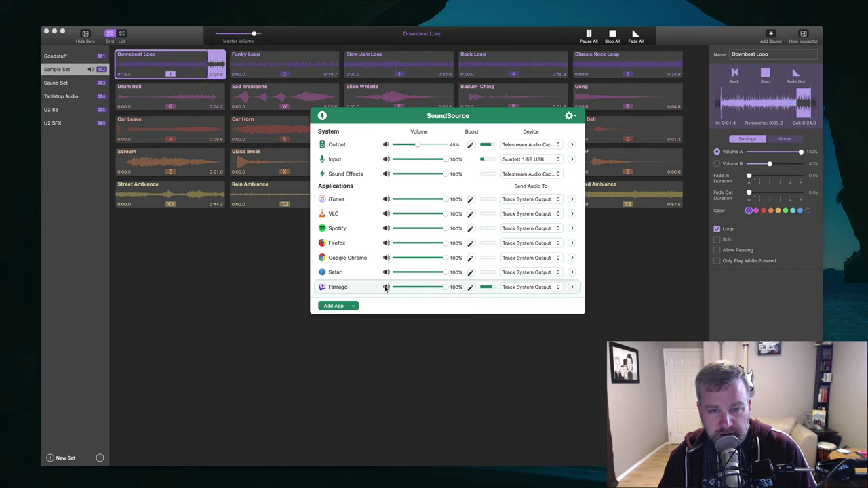
pyautogui.click(470, 288)
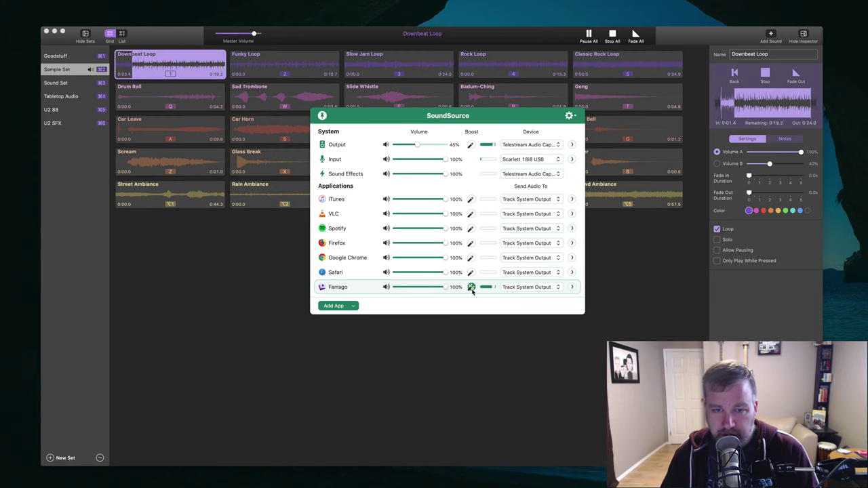
pyautogui.moveTo(445, 287); pyautogui.dragTo(418, 289)
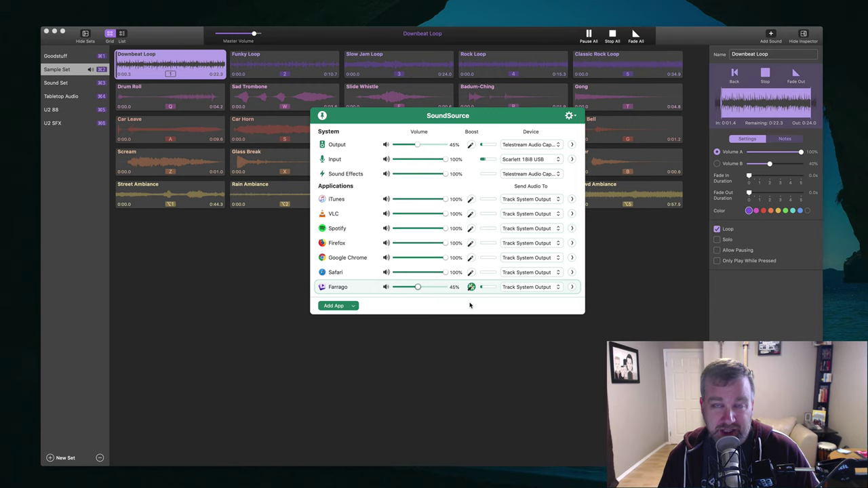
# Step: Keep Farrago on Track System Output and try the Loudness, Acoustic and Bass Reducer EQ presets
pyautogui.click(536, 288)
pyautogui.click(538, 288)
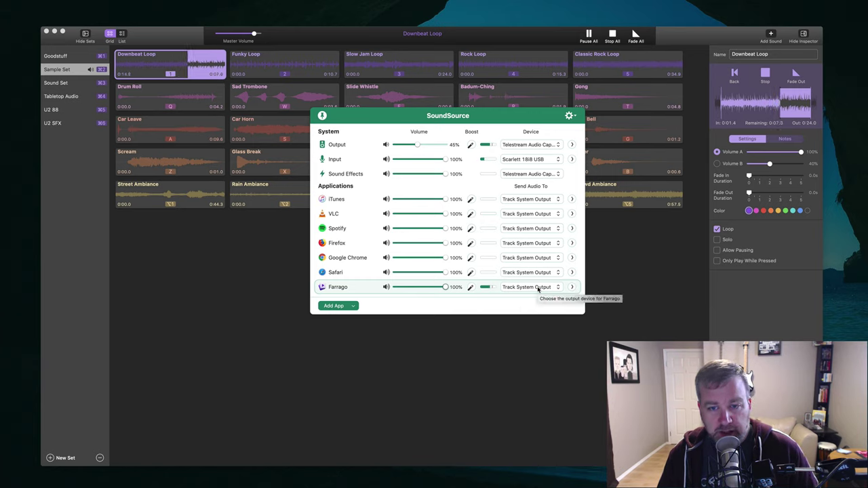
pyautogui.click(572, 288)
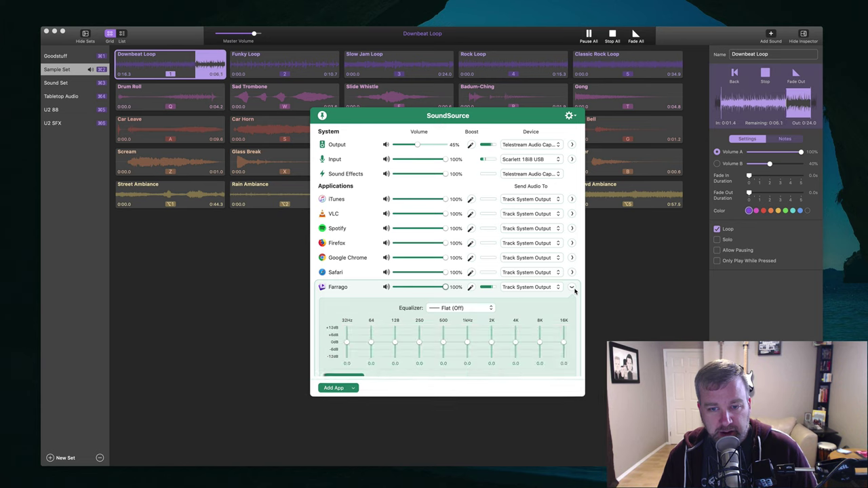
pyautogui.click(483, 310)
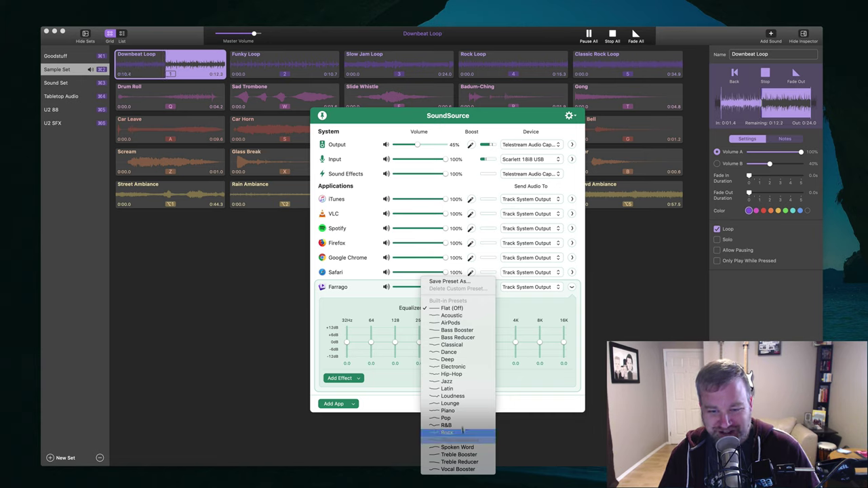
pyautogui.click(452, 396)
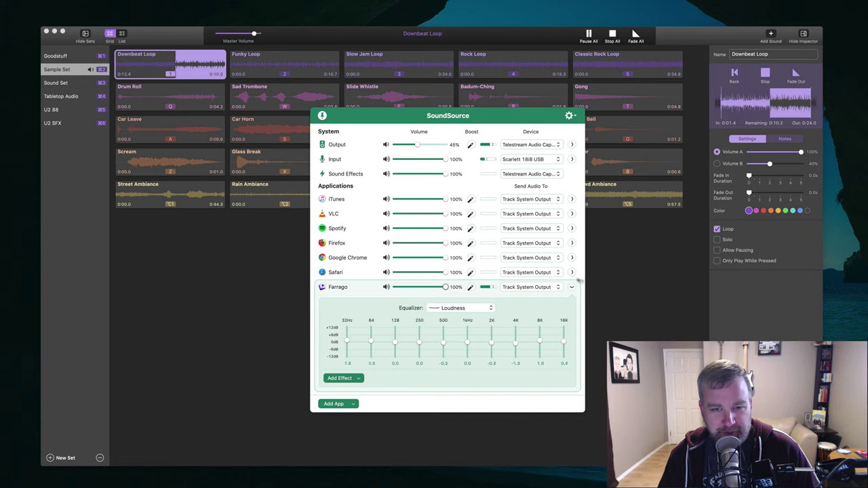
pyautogui.click(482, 308)
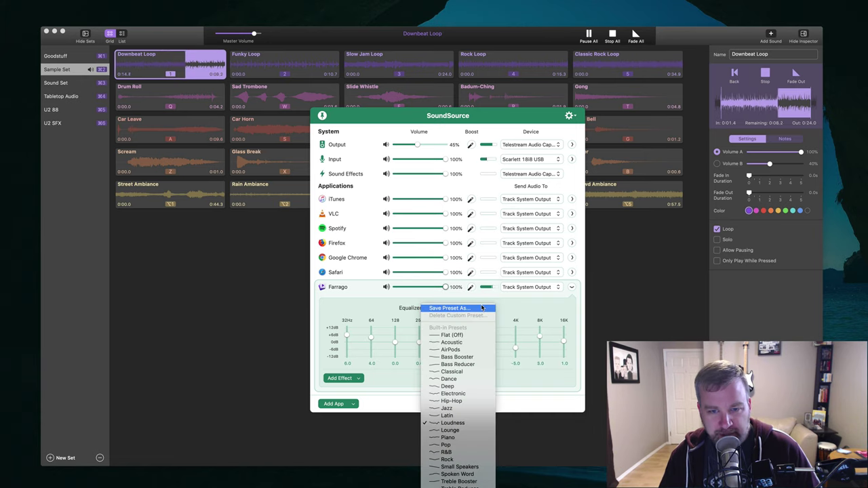
pyautogui.click(483, 342)
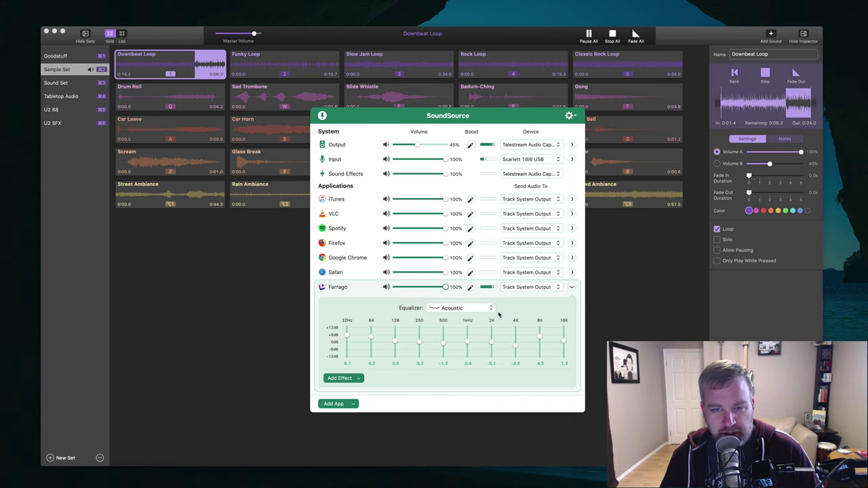
pyautogui.click(490, 309)
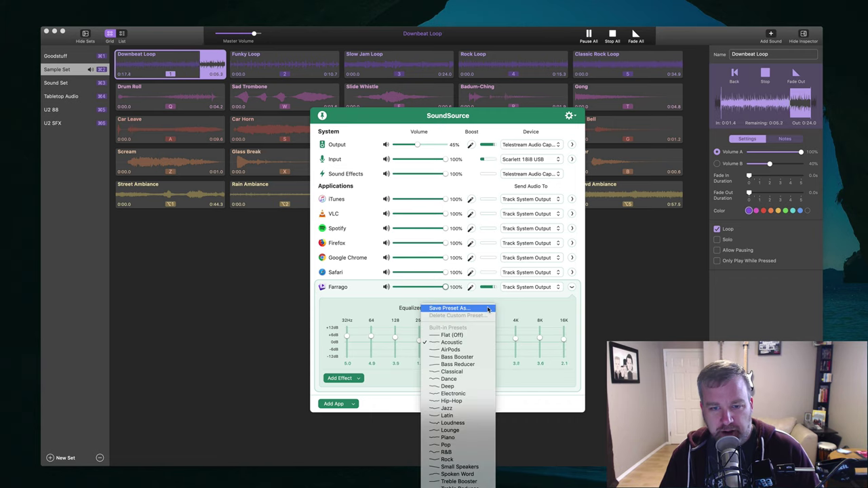
pyautogui.click(464, 364)
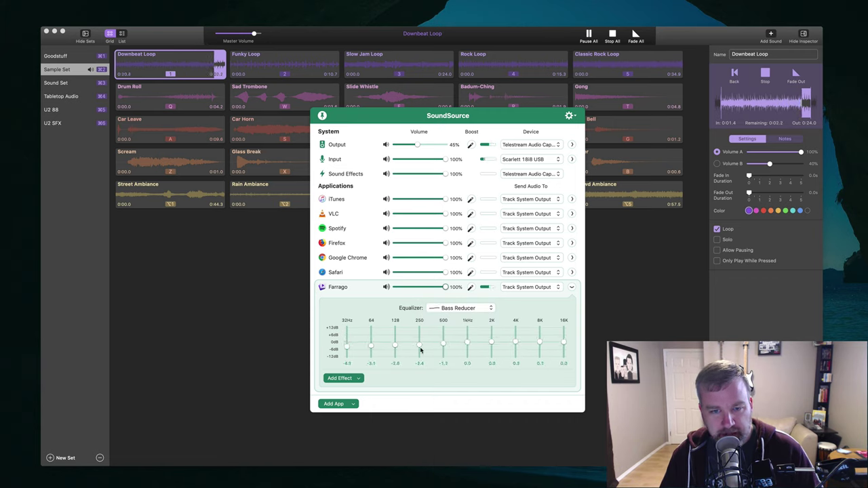
# Step: Hand-tune Farrago's EQ: 500 Hz +8.3, raise 4K, cut 8K, 250 Hz +9.8, 64 Hz +3.5
pyautogui.moveTo(443, 344); pyautogui.dragTo(442, 334)
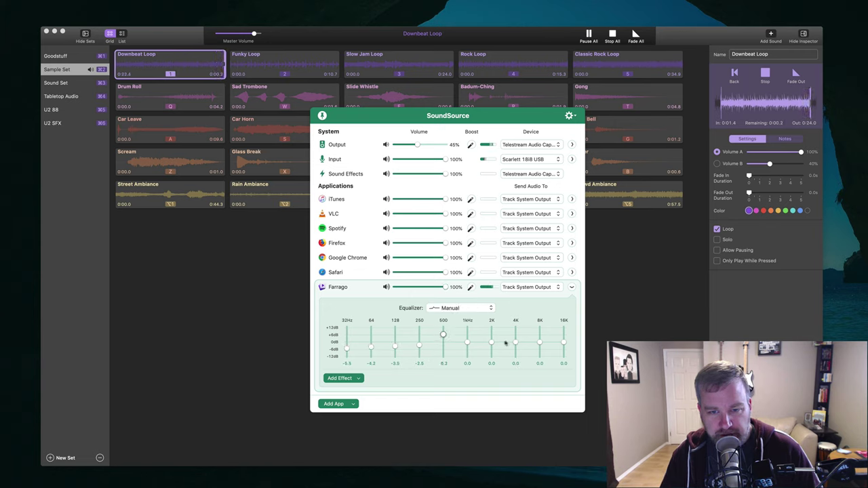
pyautogui.moveTo(515, 343); pyautogui.dragTo(540, 357)
pyautogui.moveTo(419, 345); pyautogui.dragTo(420, 330)
pyautogui.moveTo(371, 347); pyautogui.dragTo(371, 337)
# Step: Save Farrago's custom equalizer curve as a preset named 'Demo Preset'
pyautogui.click(466, 309)
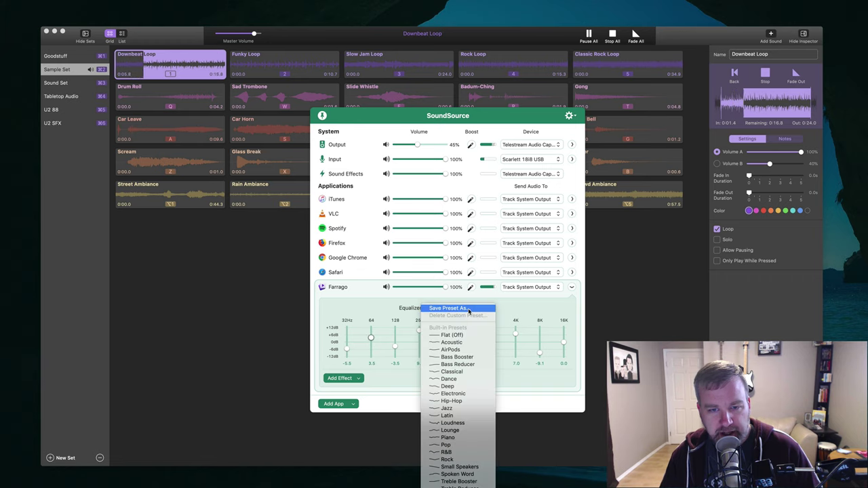
pyautogui.click(468, 309)
pyautogui.write('Demo Preset')
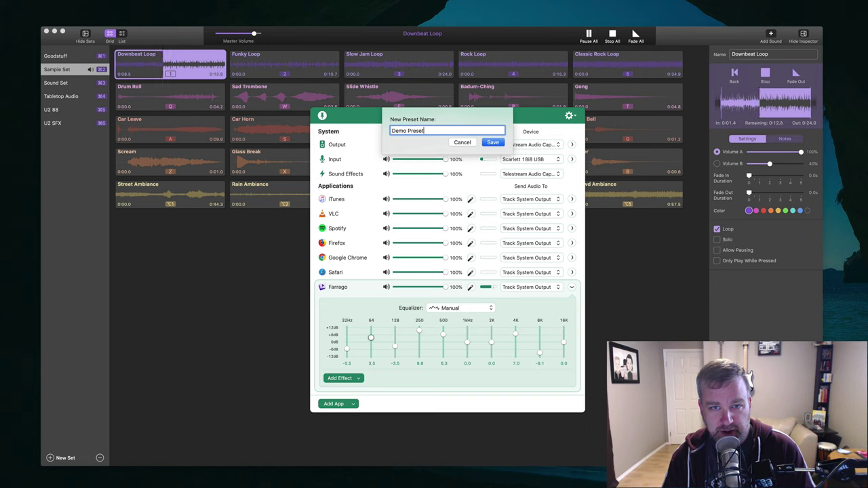
pyautogui.press('Return')
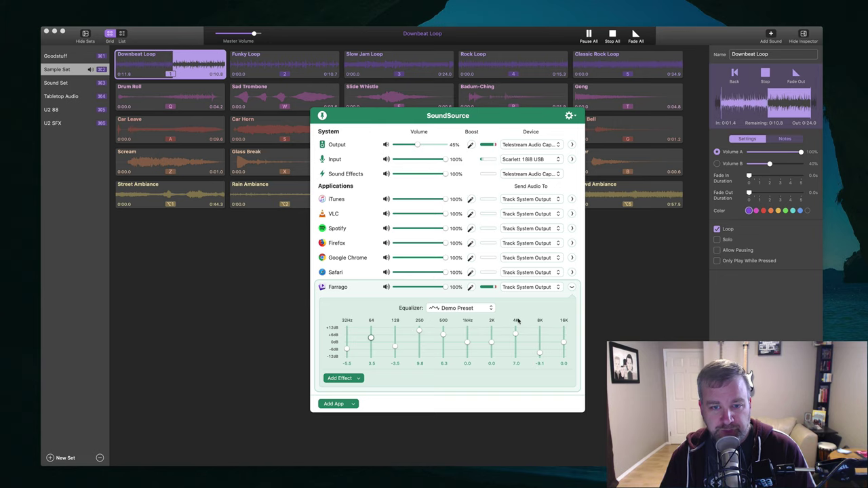
# Step: Delete the Demo Preset custom preset, returning Farrago's equalizer to Flat (Off)
pyautogui.click(462, 308)
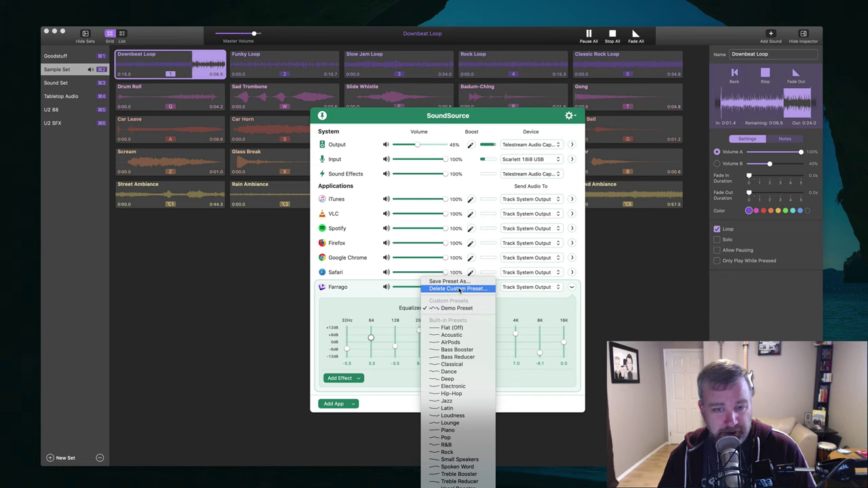
pyautogui.click(459, 289)
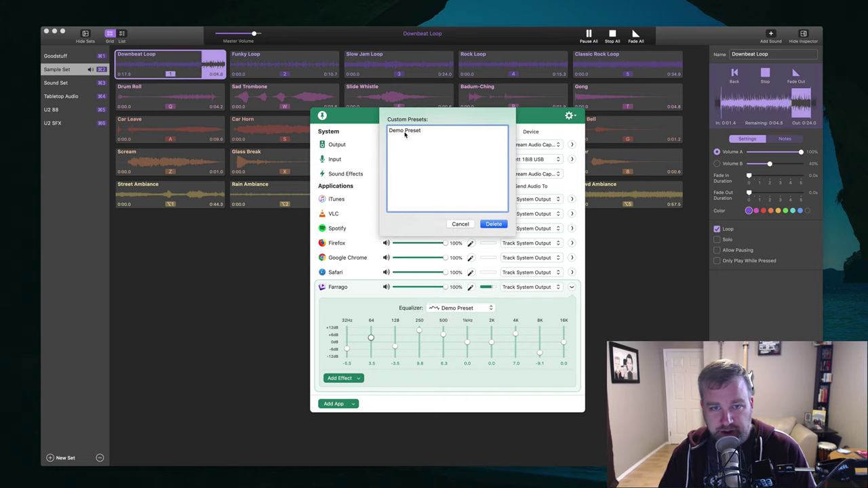
pyautogui.click(405, 132)
pyautogui.click(494, 224)
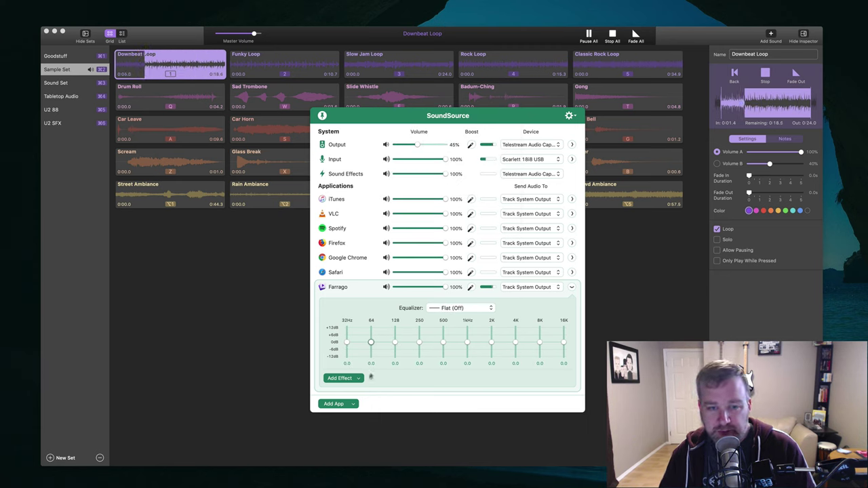
pyautogui.click(359, 379)
# Step: Add Apple's AUMultibandCompressor effect to Farrago, opening its Multiband Compressor window
pyautogui.moveTo(359, 388)
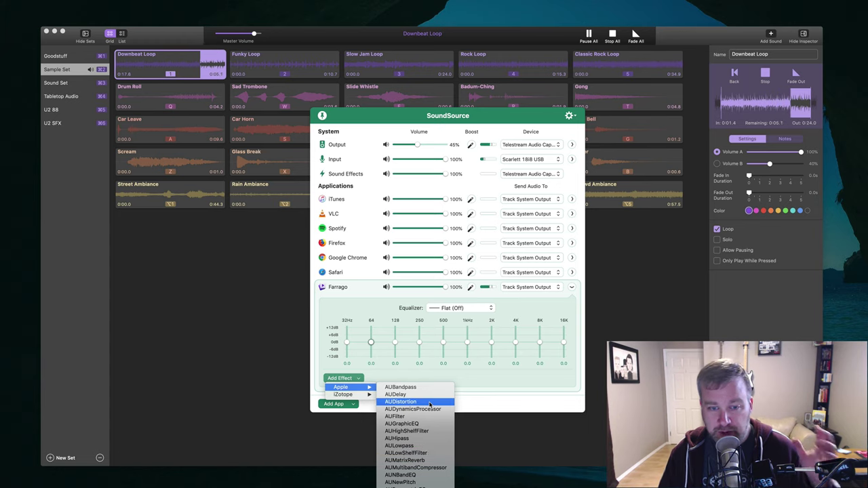
pyautogui.click(428, 467)
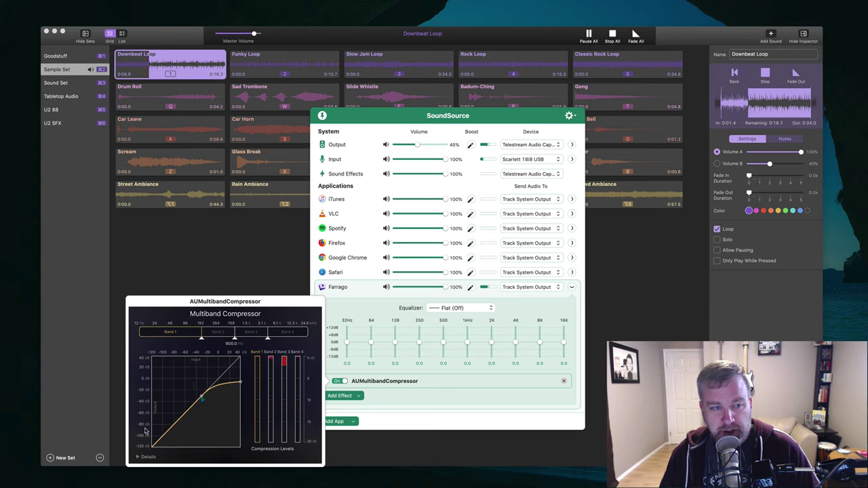
# Step: Replace the multiband compressor with AUPitch at -120 cents, then remove AUPitch as well
pyautogui.click(564, 381)
pyautogui.click(329, 378)
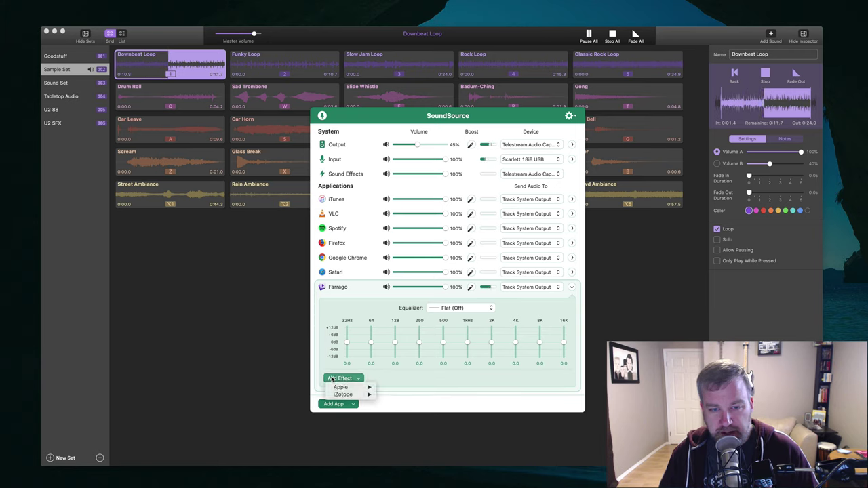
pyautogui.moveTo(341, 388)
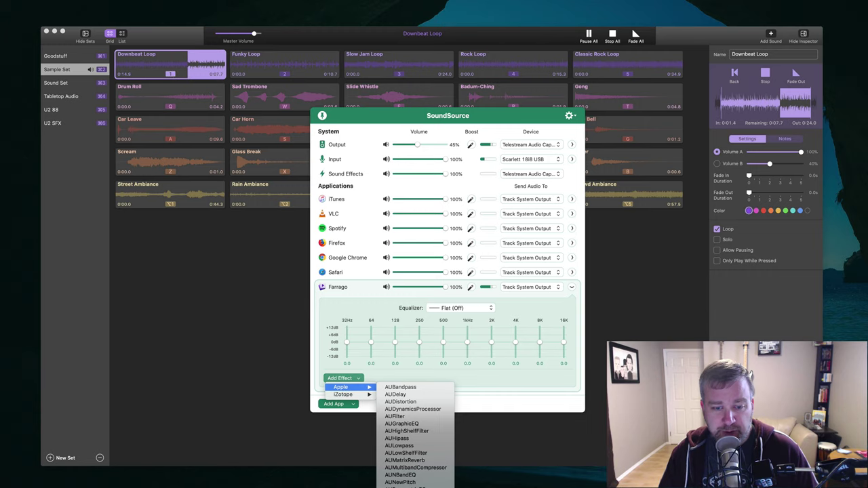
pyautogui.click(400, 487)
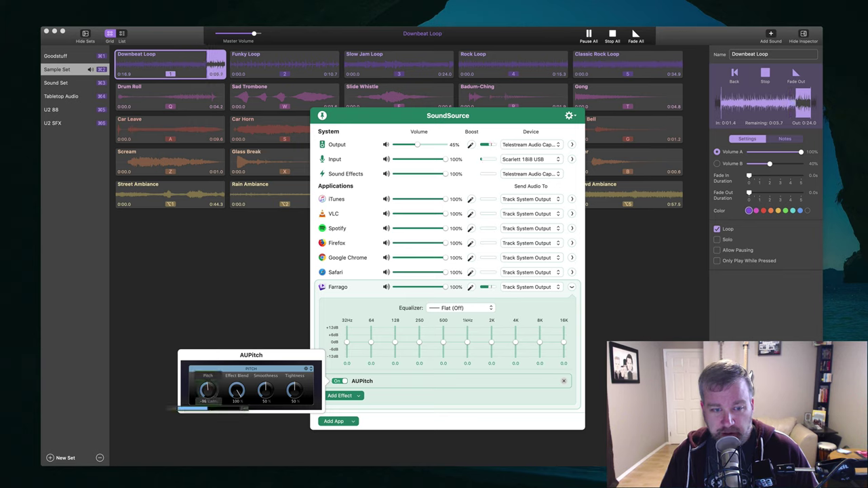
pyautogui.moveTo(207, 390); pyautogui.dragTo(211, 377)
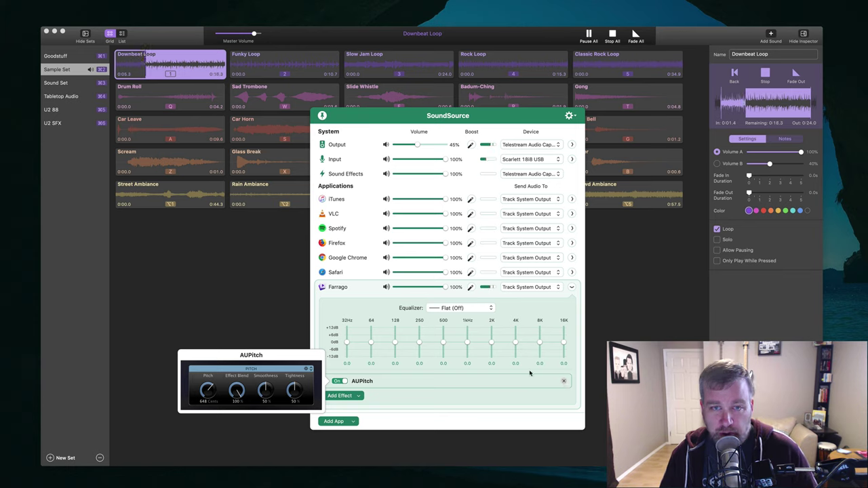
pyautogui.click(565, 383)
pyautogui.click(340, 377)
# Step: Pick the RX 7 De-reverb effect and stop Farrago's Downbeat Loop
pyautogui.moveTo(360, 398)
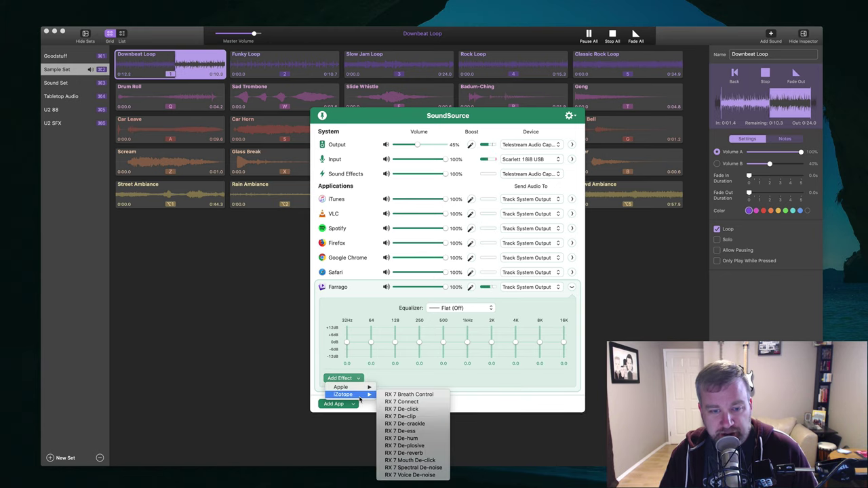
pyautogui.click(401, 453)
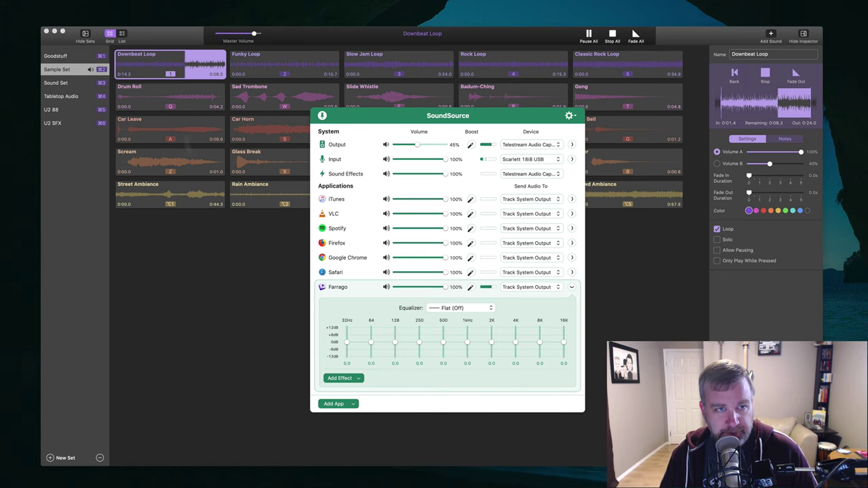
pyautogui.click(171, 78)
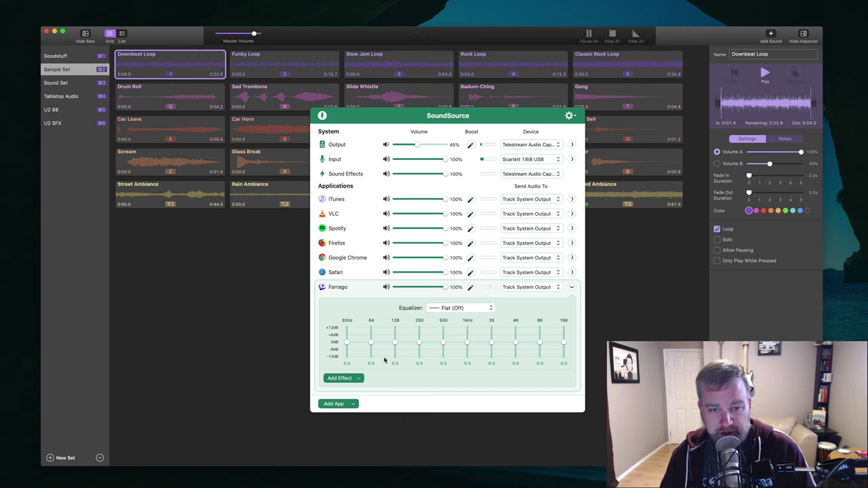
# Step: Dismiss the effects list without adding one and remove Spotify from the applications list
pyautogui.click(346, 379)
pyautogui.moveTo(355, 395)
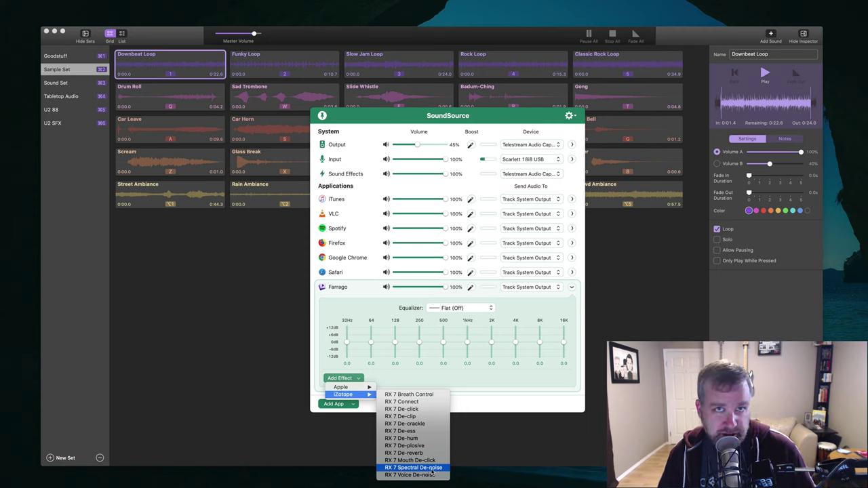
pyautogui.click(475, 396)
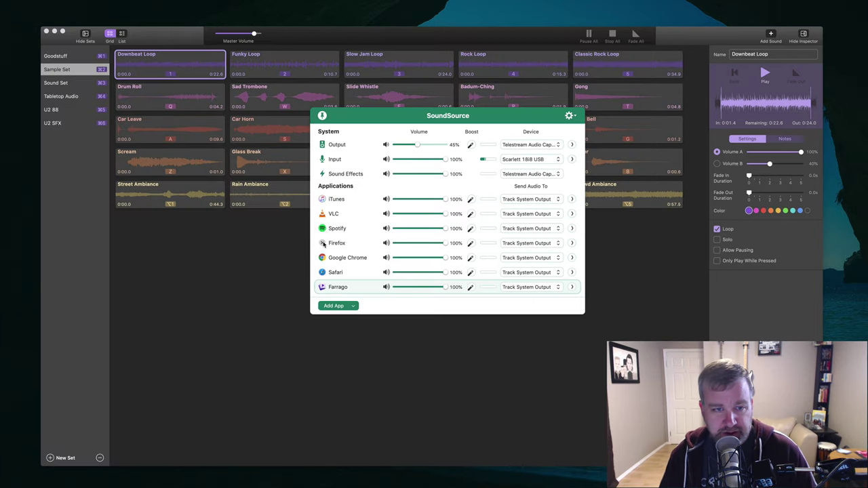
pyautogui.click(323, 229)
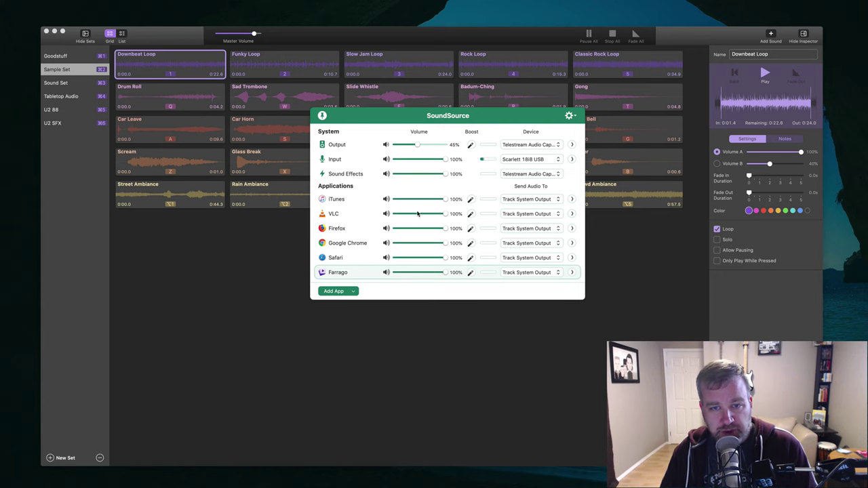
# Step: Play the Luminary episode in iTunes, trying Scarlett 18i8 USB and Track System Output before Internal Speakers
pyautogui.press('super+Tab')
pyautogui.press('super+Tab')
pyautogui.press('super+Tab')
pyautogui.press('super+Tab')
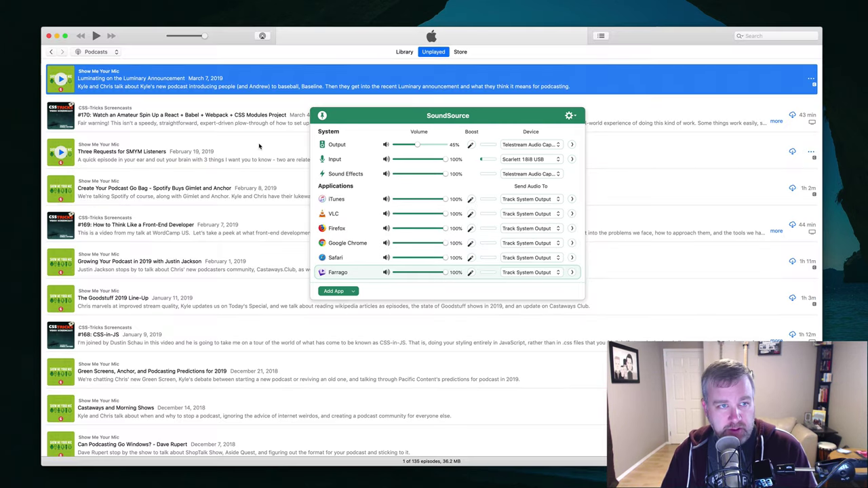
pyautogui.click(60, 80)
pyautogui.click(529, 199)
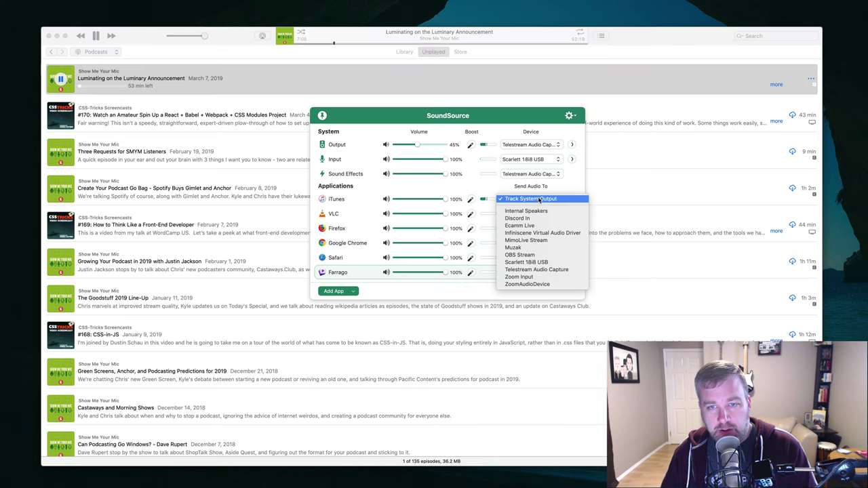
pyautogui.click(542, 210)
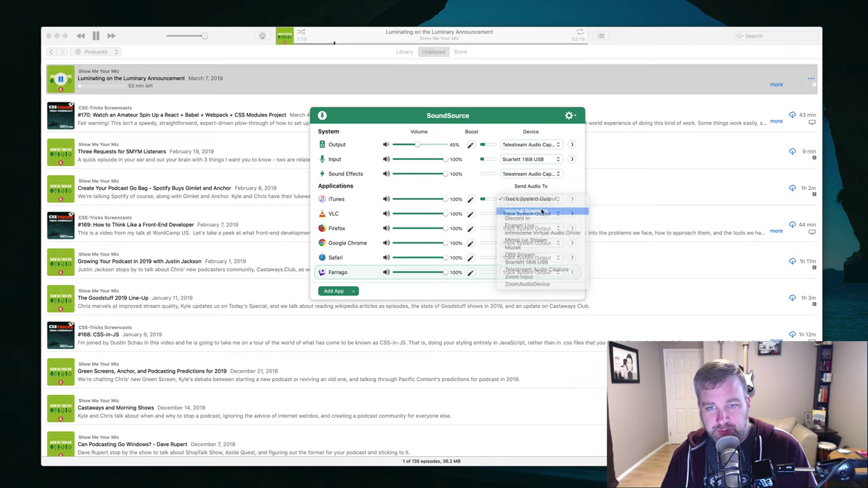
pyautogui.click(536, 199)
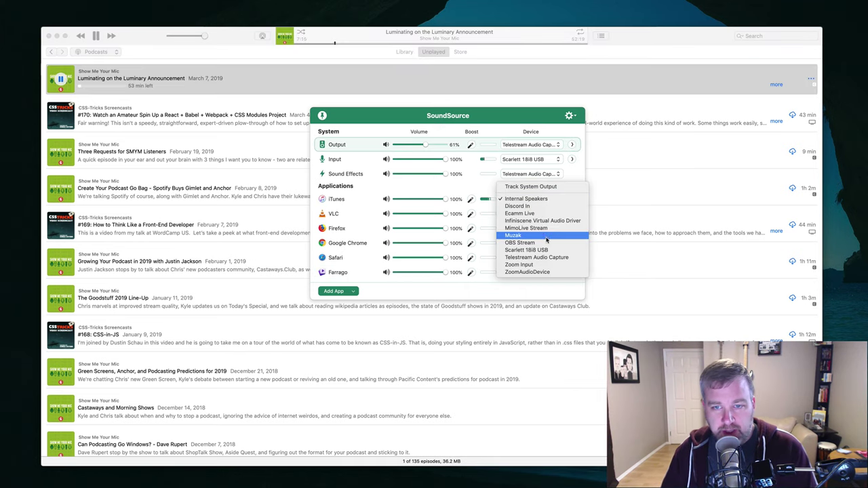
pyautogui.click(519, 250)
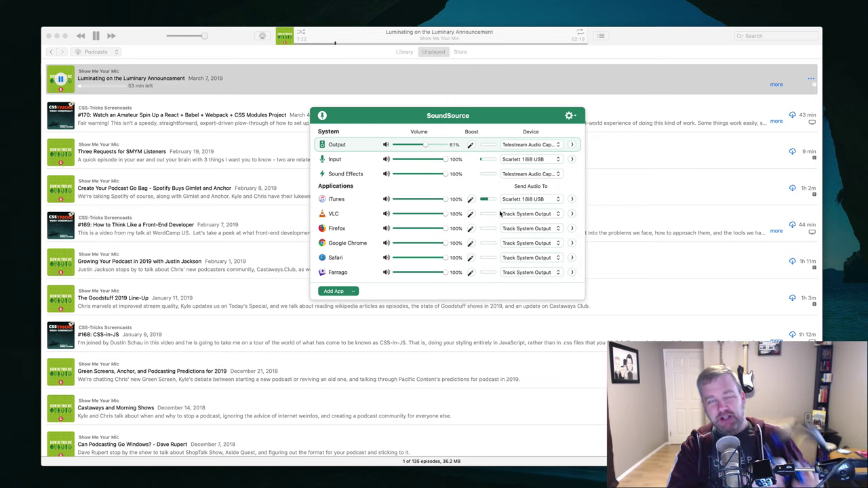
pyautogui.click(528, 199)
pyautogui.click(526, 133)
pyautogui.click(556, 199)
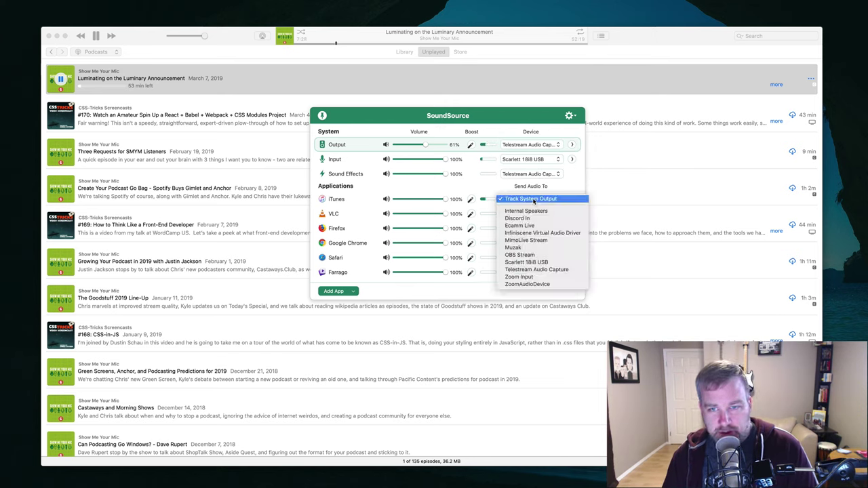
pyautogui.click(553, 210)
# Step: Apply the Hip-Hop equalizer preset to iTunes and add the iZotope RX 7 Voice De-noise effect
pyautogui.click(572, 199)
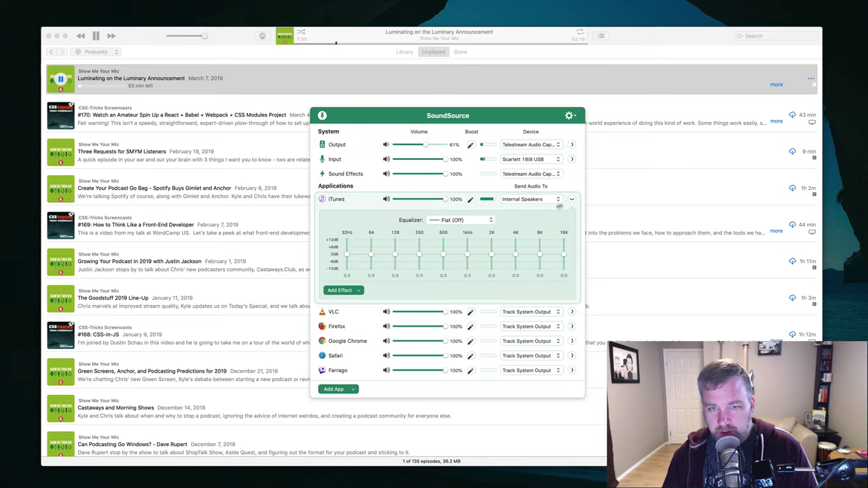
pyautogui.click(449, 220)
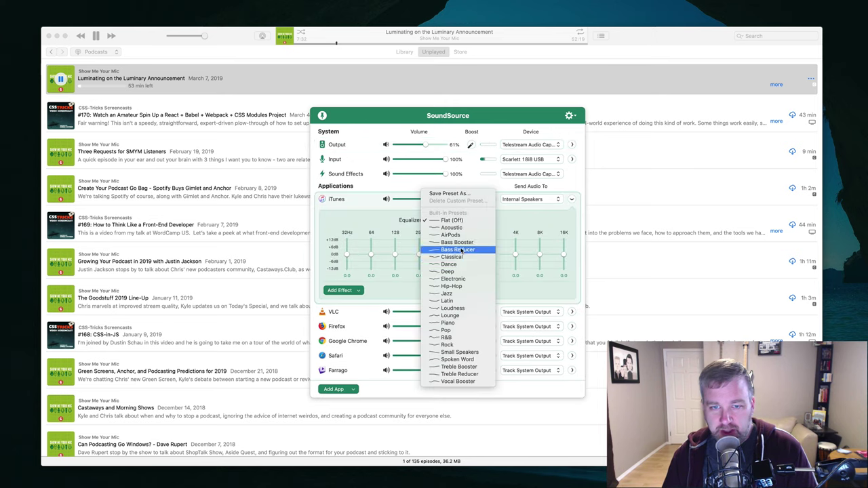
pyautogui.click(452, 286)
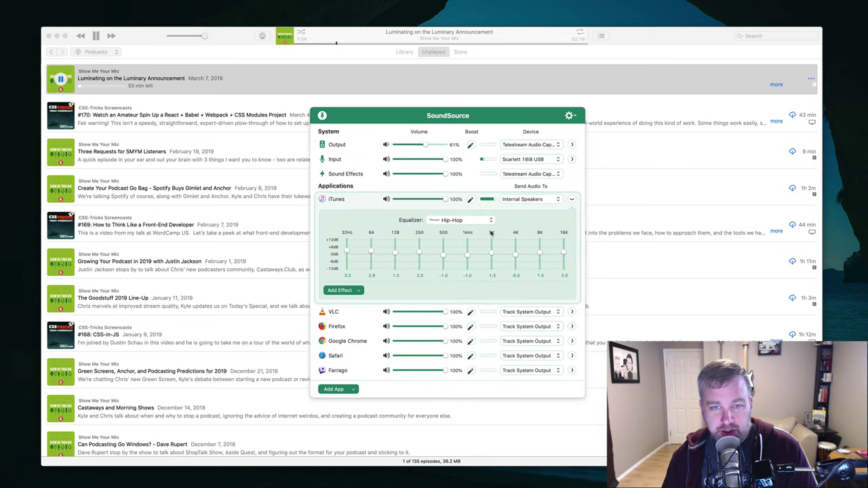
pyautogui.click(355, 291)
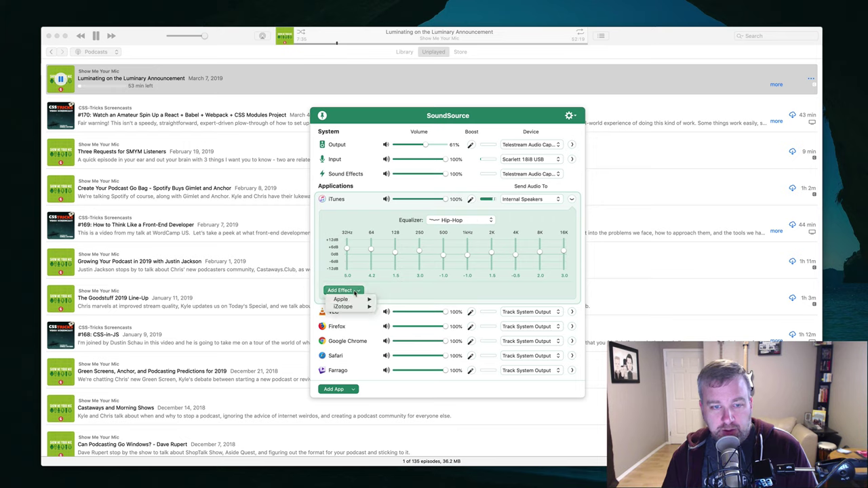
pyautogui.moveTo(354, 308)
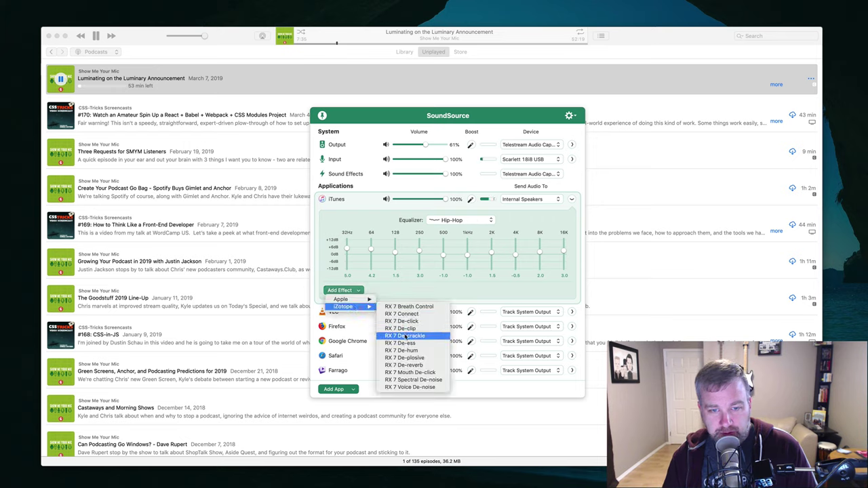
pyautogui.click(410, 387)
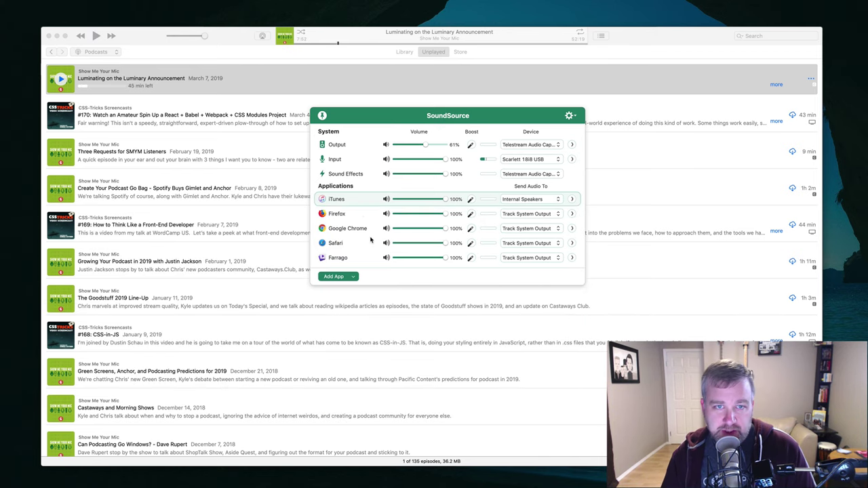
# Step: Bring Farrago forward behind the panel, keep iTunes at 100% volume, and nudge the SoundSource panel up-left
pyautogui.press('super+Tab')
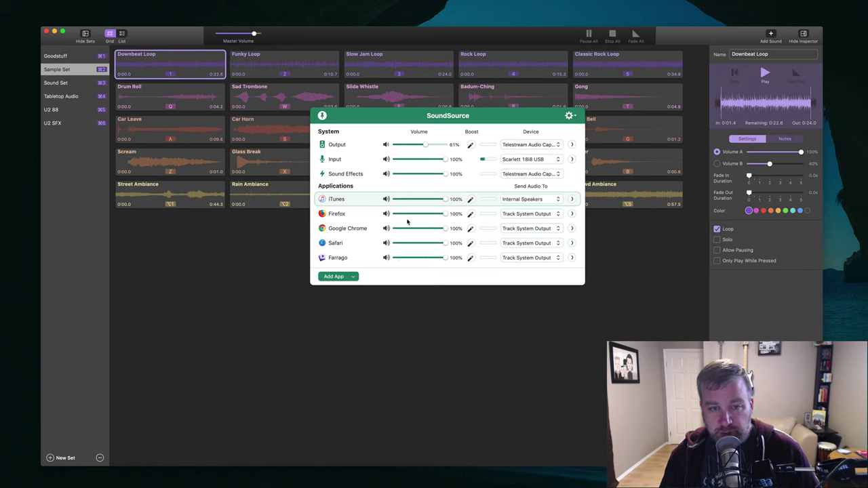
pyautogui.moveTo(446, 200); pyautogui.dragTo(449, 228)
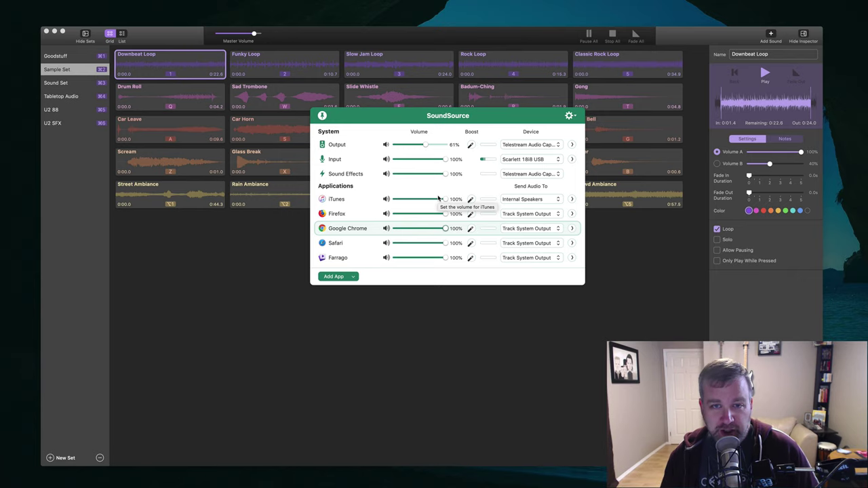
pyautogui.moveTo(322, 115); pyautogui.dragTo(315, 104)
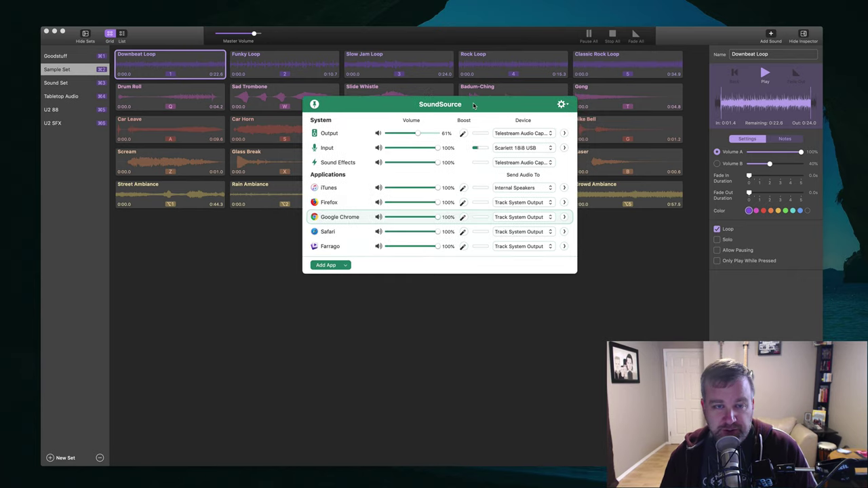
# Step: Re-dock the SoundSource panel and adjust Google Chrome's volume from the keyboard, ending at 100%
pyautogui.click(315, 104)
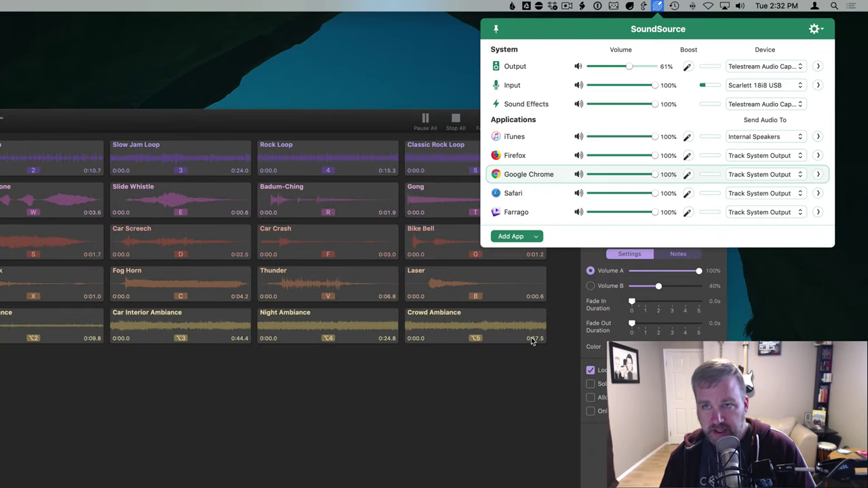
pyautogui.press('Tab')
pyautogui.press('Tab')
pyautogui.press('Tab')
pyautogui.press('Tab')
pyautogui.press('Tab')
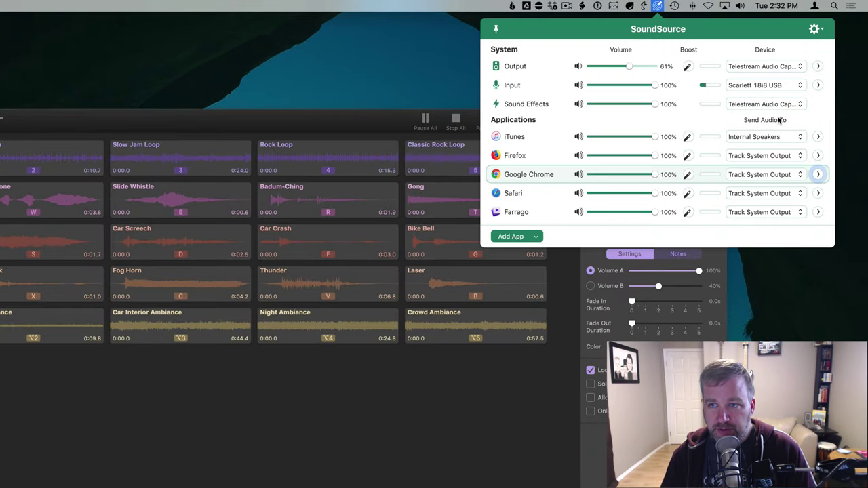
pyautogui.hotkey('shift', 'Tab')
pyautogui.hotkey('shift', 'Tab')
pyautogui.hotkey('shift', 'Tab')
pyautogui.hotkey('shift', 'Tab')
pyautogui.hotkey('shift', 'Tab')
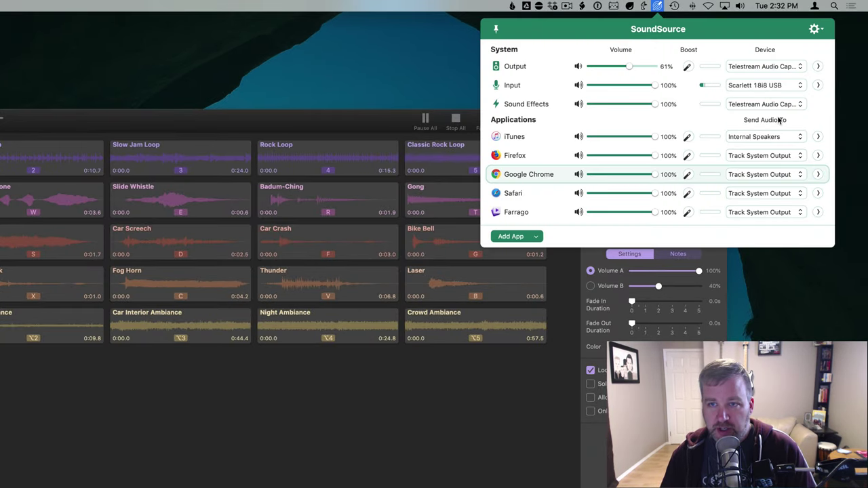
pyautogui.hotkey('shift', 'Tab')
pyautogui.hotkey('shift', 'Tab')
pyautogui.hotkey('shift', 'Tab')
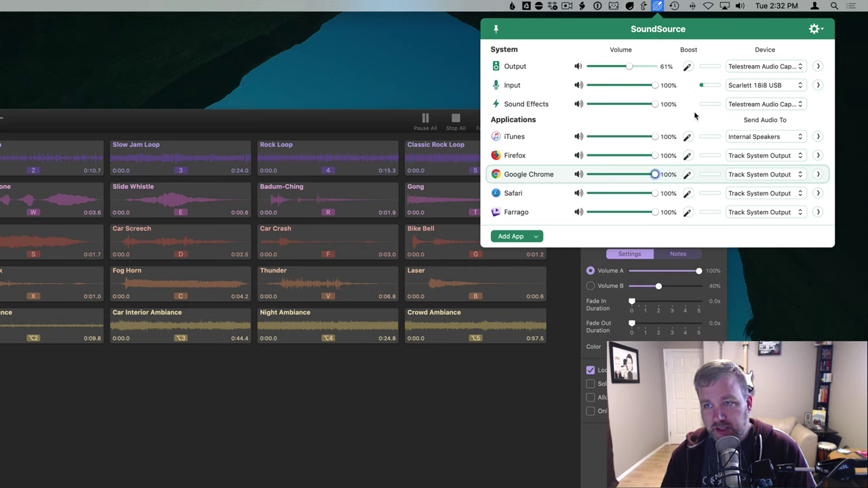
pyautogui.press('Left')
pyautogui.press('Left')
pyautogui.press('Left')
pyautogui.press('Left')
pyautogui.press('Left')
pyautogui.press('Left')
pyautogui.press('Left')
pyautogui.press('Left')
pyautogui.press('Left')
pyautogui.press('Right')
pyautogui.press('Right')
pyautogui.press('Right')
pyautogui.press('Right')
pyautogui.press('Right')
pyautogui.press('Right')
pyautogui.press('Right')
pyautogui.press('Right')
pyautogui.press('Right')
pyautogui.press('Tab')
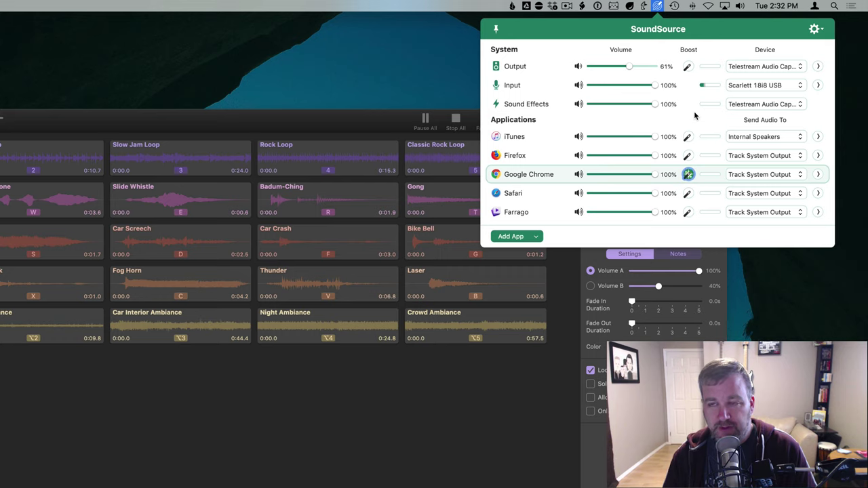
# Step: Arrow through the Firefox, Input, Output and iTunes rows, toggle Output's effects, then open Preferences
pyautogui.press('Up')
pyautogui.press('Up')
pyautogui.press('Down')
pyautogui.press('Down')
pyautogui.press('Up')
pyautogui.press('Up')
pyautogui.press('Up')
pyautogui.press('Up')
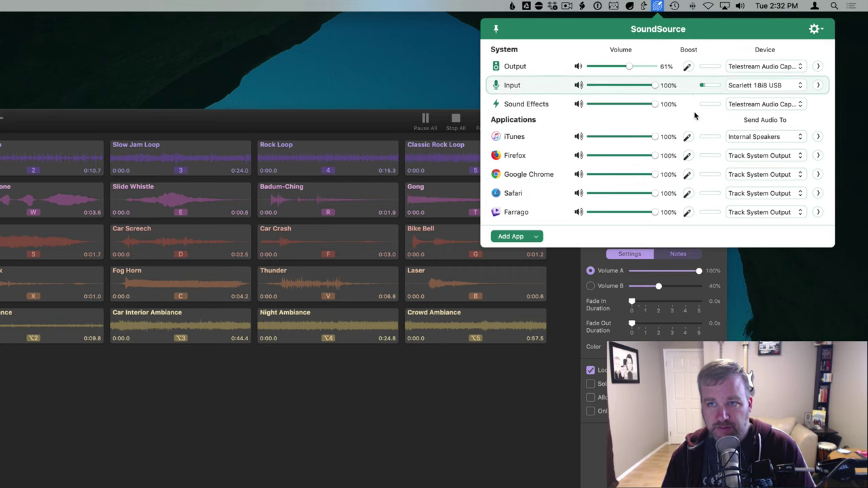
pyautogui.press('Up')
pyautogui.press('Return')
pyautogui.press('Return')
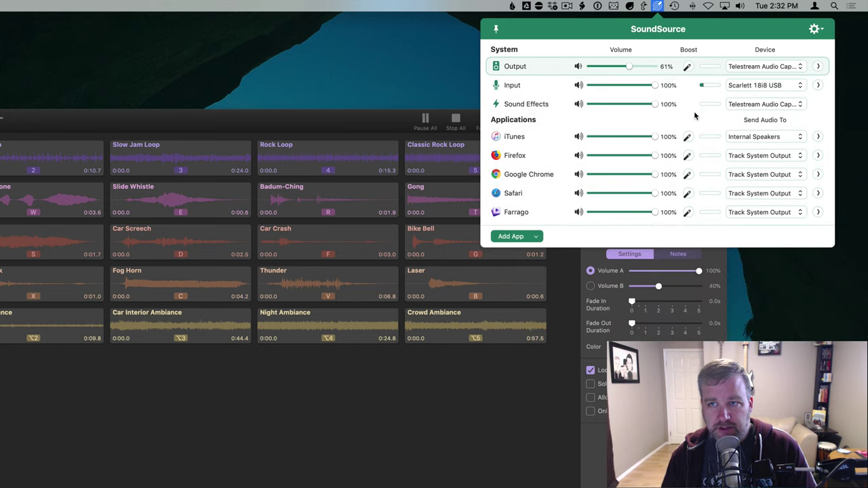
pyautogui.press('Down')
pyautogui.press('Down')
pyautogui.press('Down')
pyautogui.press('Down')
pyautogui.press('Up')
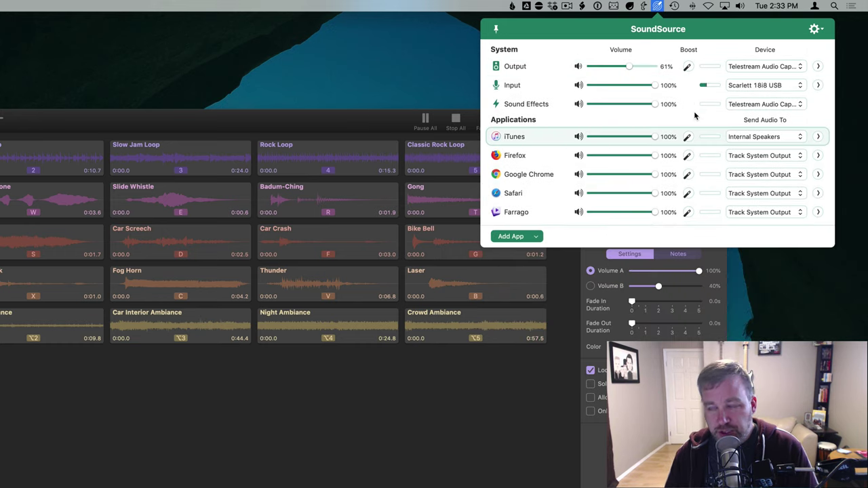
pyautogui.press('Up')
pyautogui.press('Up')
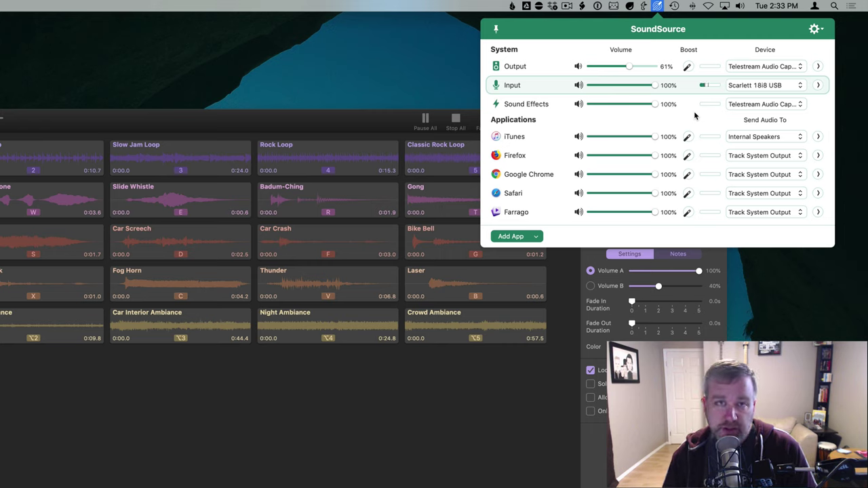
pyautogui.press('super+comma')
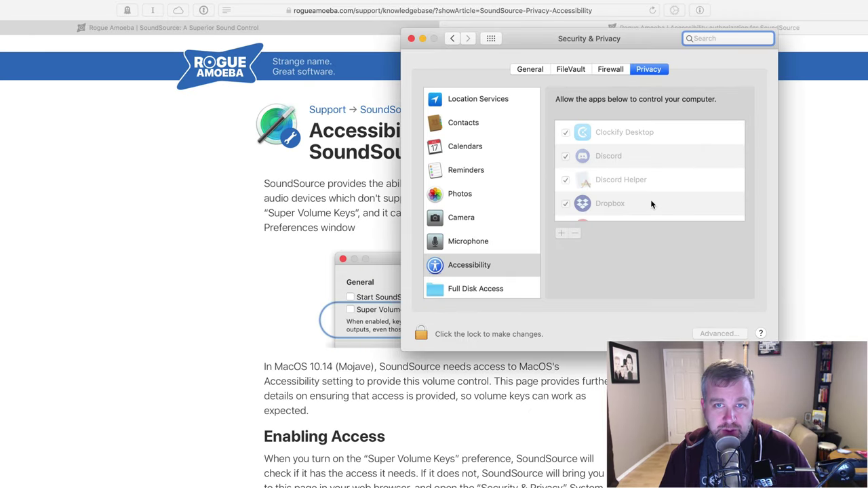
# Step: Scroll down through the Accessibility app list and the Safari help article on authorizing SoundSource
pyautogui.scroll(-5, 650, 199)
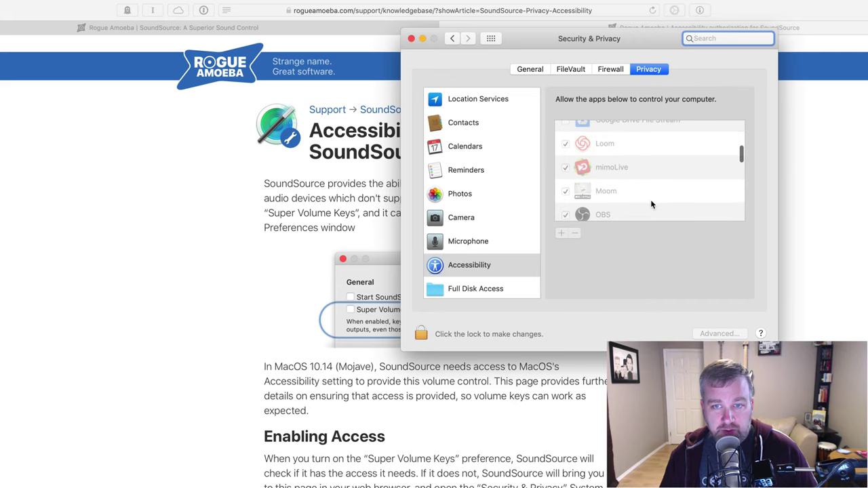
pyautogui.scroll(-6, 650, 201)
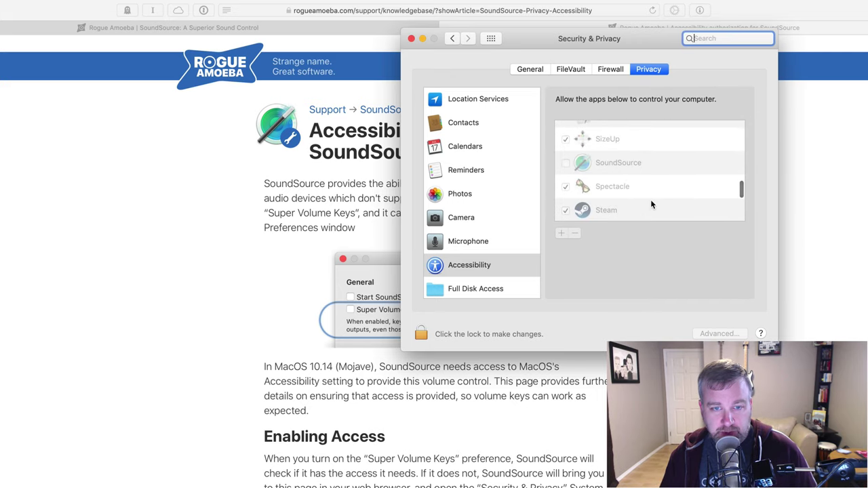
pyautogui.scroll(-3, 651, 199)
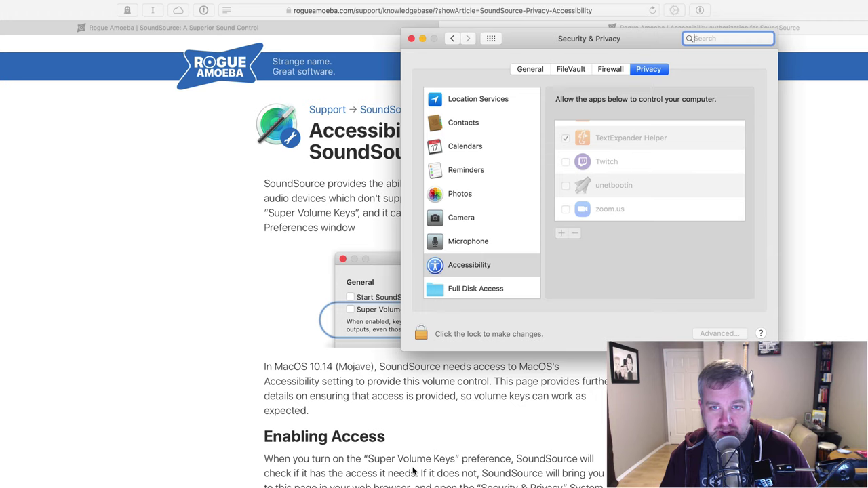
pyautogui.scroll(-5, 413, 471)
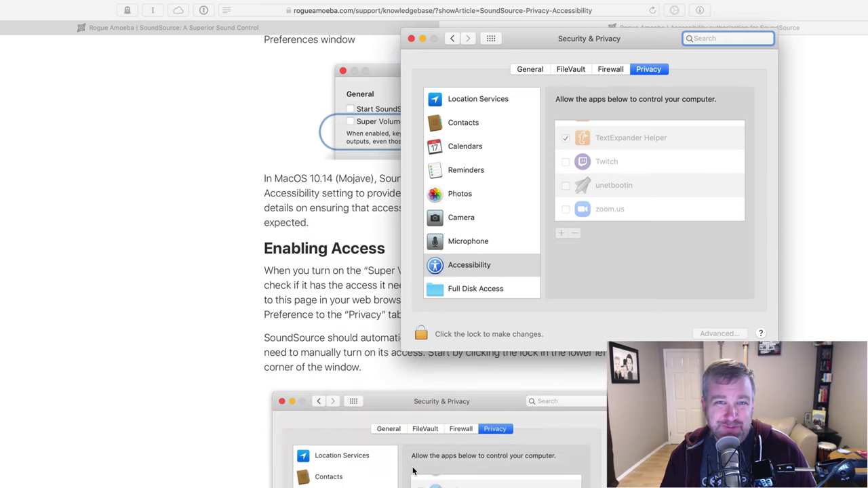
pyautogui.scroll(-3, 413, 471)
pyautogui.scroll(-5, 412, 471)
# Step: Unlock the Security & Privacy settings with the admin account password
pyautogui.click(420, 334)
pyautogui.write('•••••')
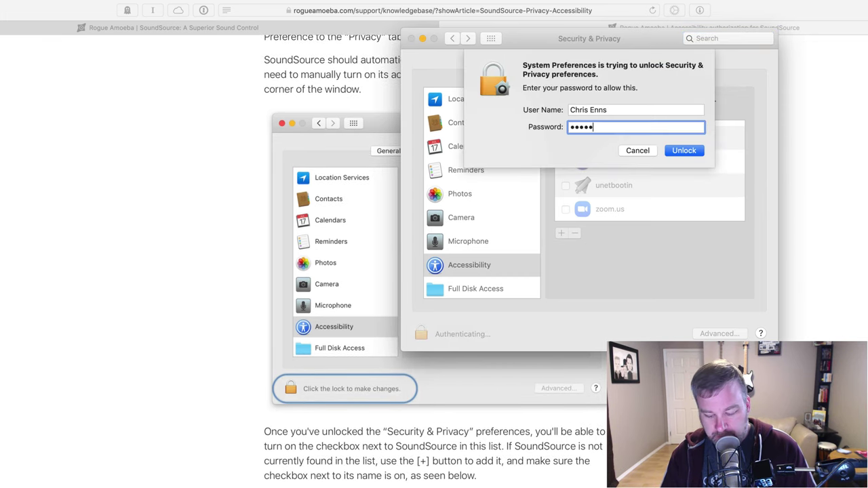
pyautogui.write('•••••')
pyautogui.press('Return')
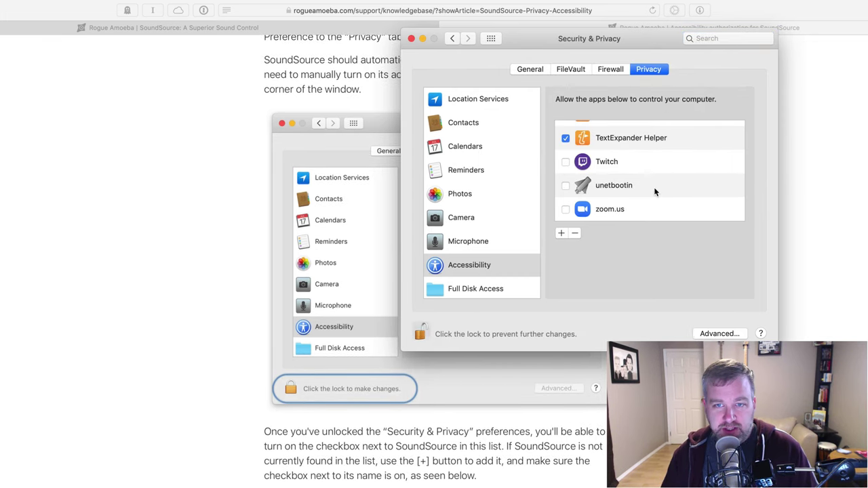
pyautogui.scroll(-2, 655, 192)
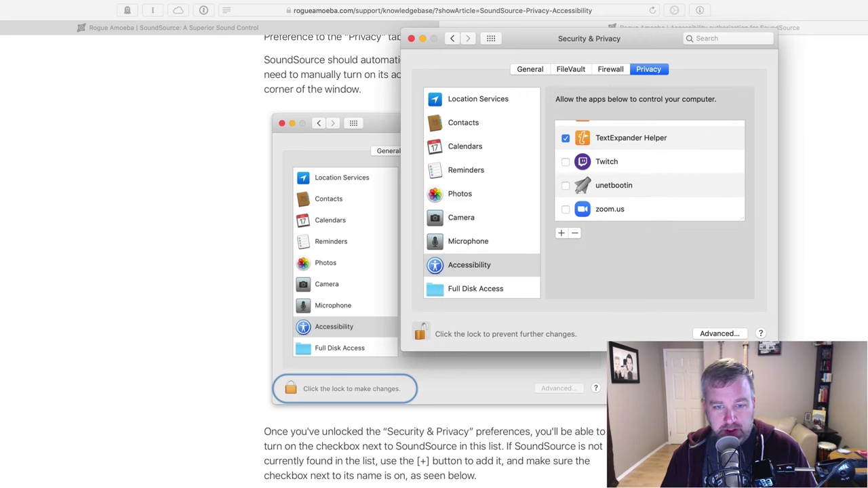
pyautogui.scroll(-3, 340, 380)
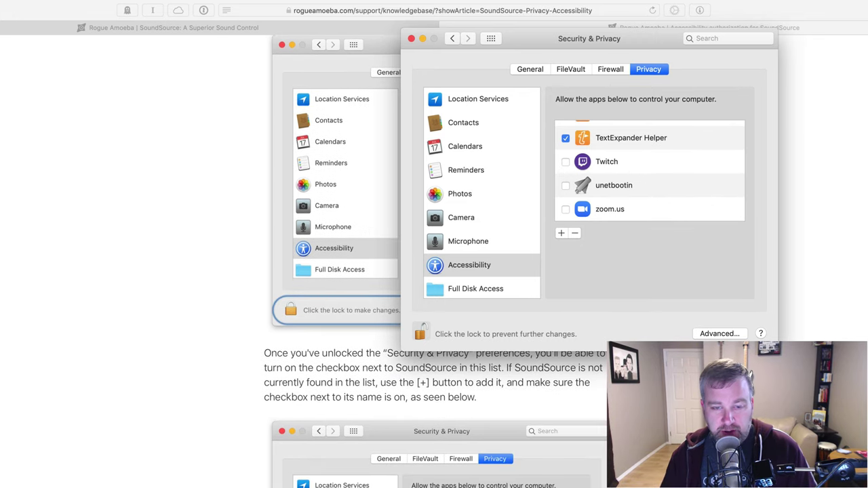
pyautogui.scroll(1, 339, 339)
pyautogui.scroll(2, 339, 339)
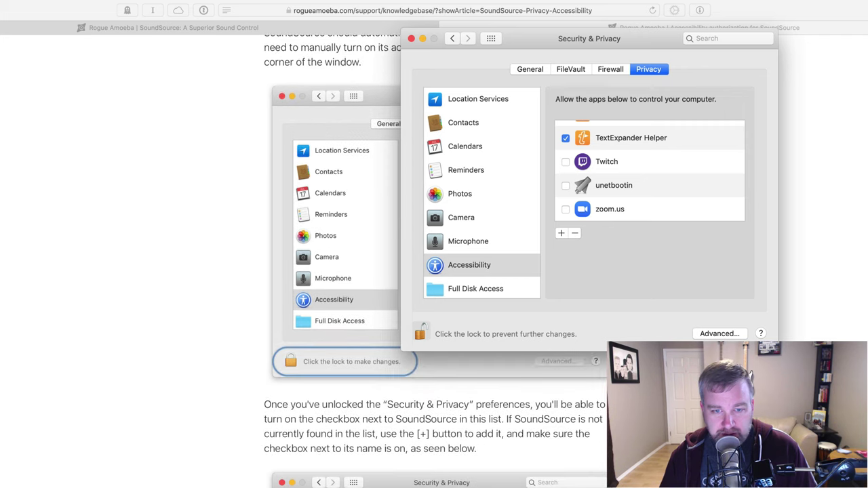
pyautogui.scroll(5, 660, 206)
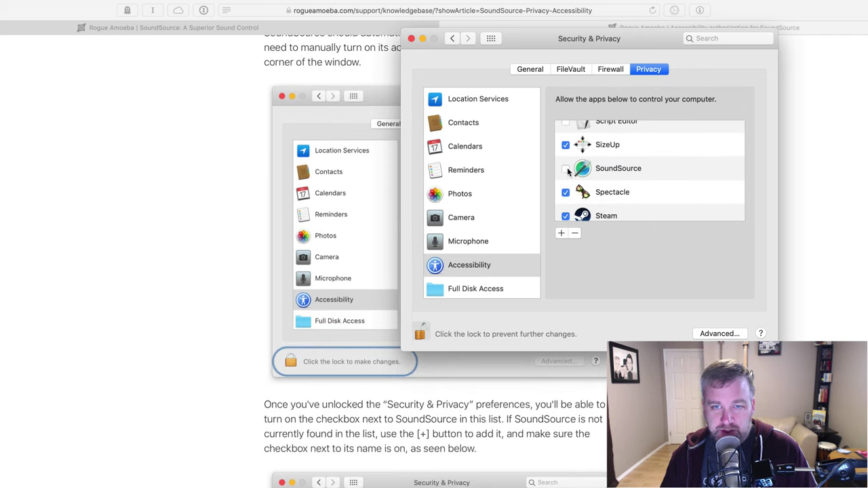
# Step: Add SoundSource from Applications to the Accessibility list, allow it to control the computer, and close the settings
pyautogui.click(561, 233)
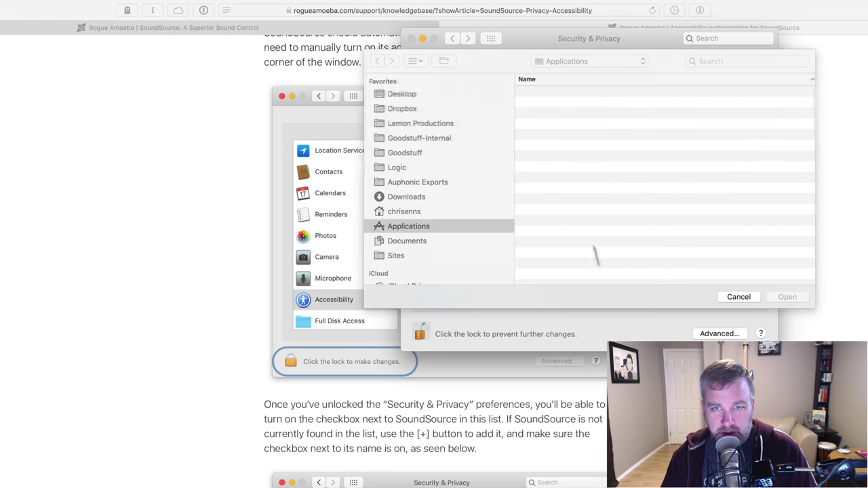
pyautogui.scroll(-20, 605, 214)
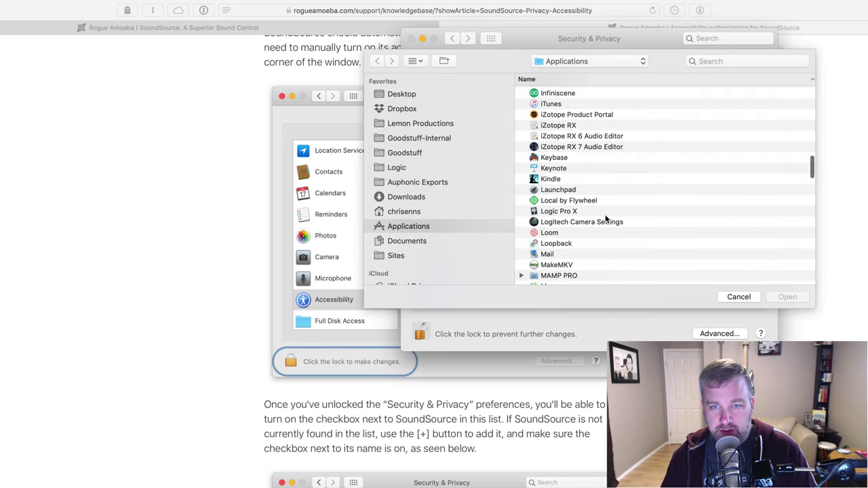
pyautogui.scroll(-15, 605, 215)
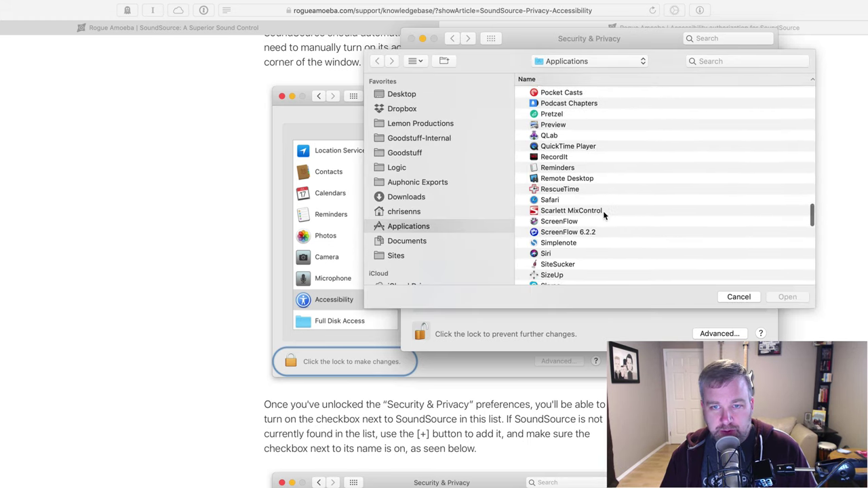
pyautogui.scroll(-5, 605, 215)
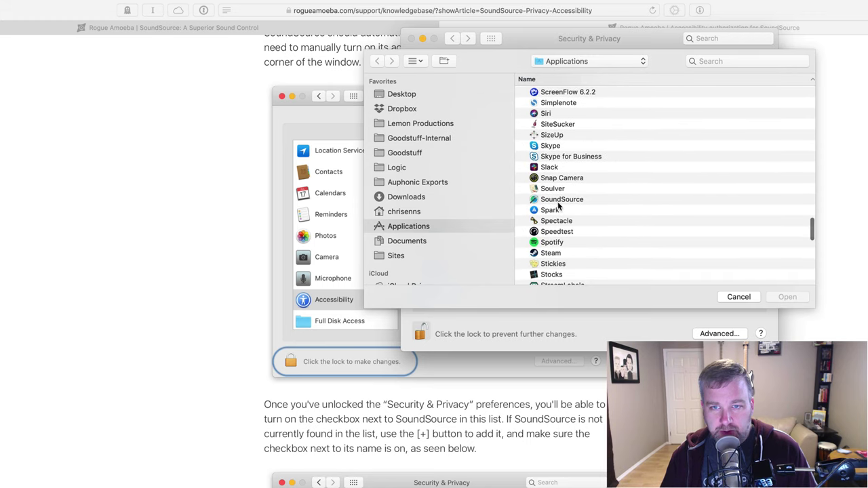
pyautogui.click(558, 201)
pyautogui.click(785, 297)
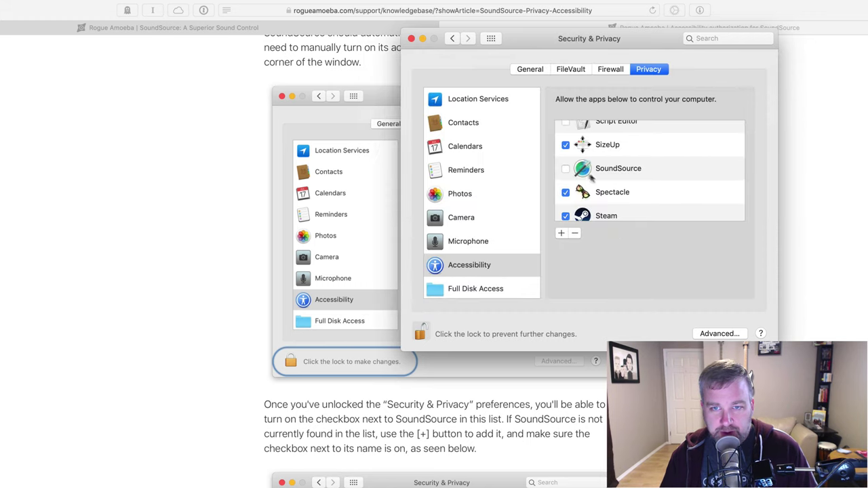
pyautogui.click(565, 169)
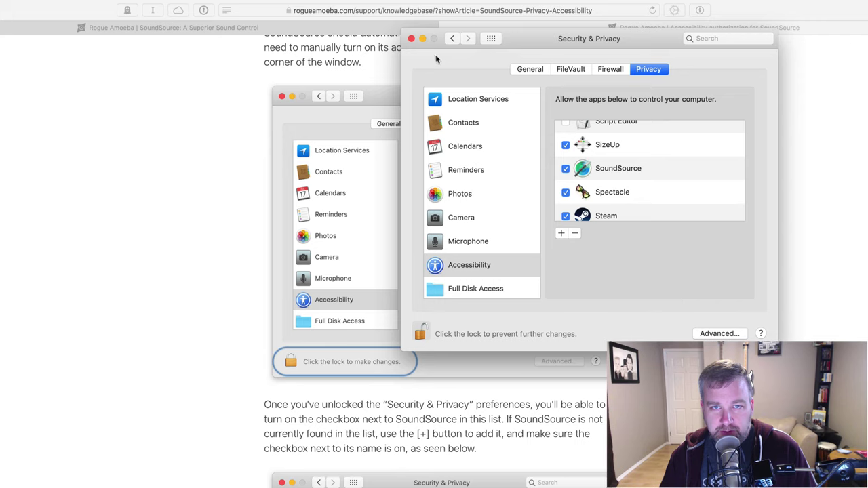
pyautogui.click(411, 38)
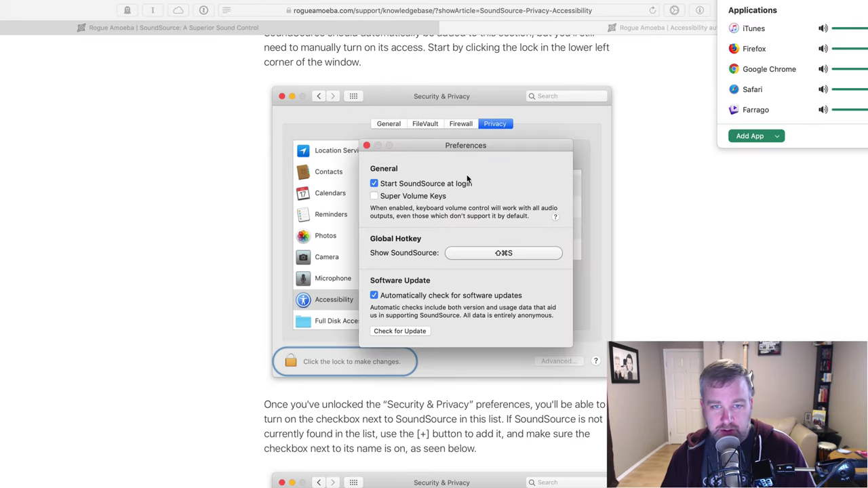
# Step: Close SoundSource's preferences, drop the output volume to 56% with the volume key, and return to Safari
pyautogui.click(366, 145)
pyautogui.press('XF86AudioRaiseVolume')
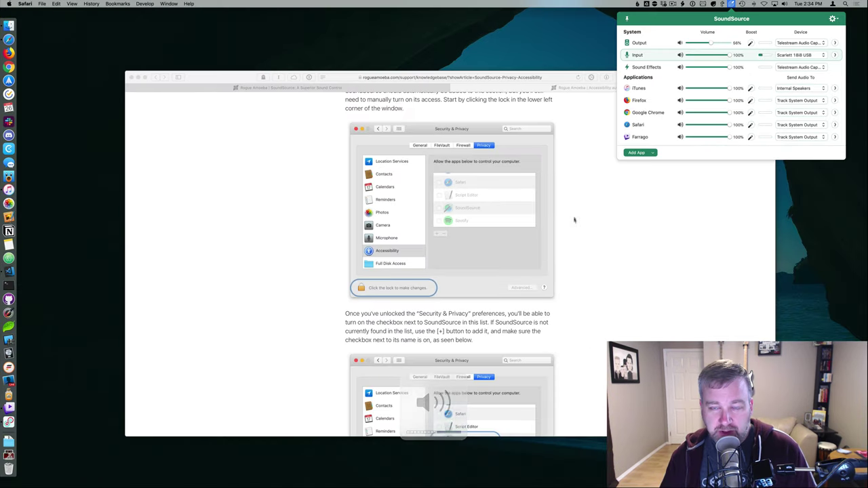
pyautogui.click(573, 277)
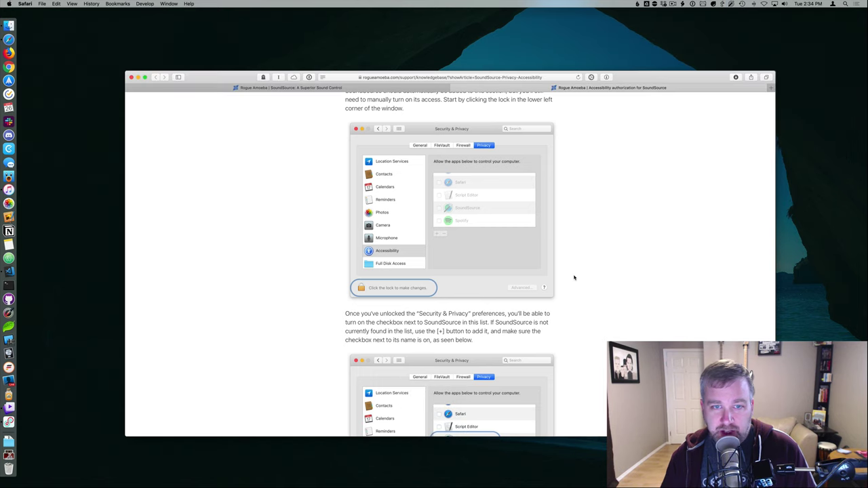
# Step: Close the Accessibility authorization article tab, leaving the SoundSource product page
pyautogui.press('super+w')
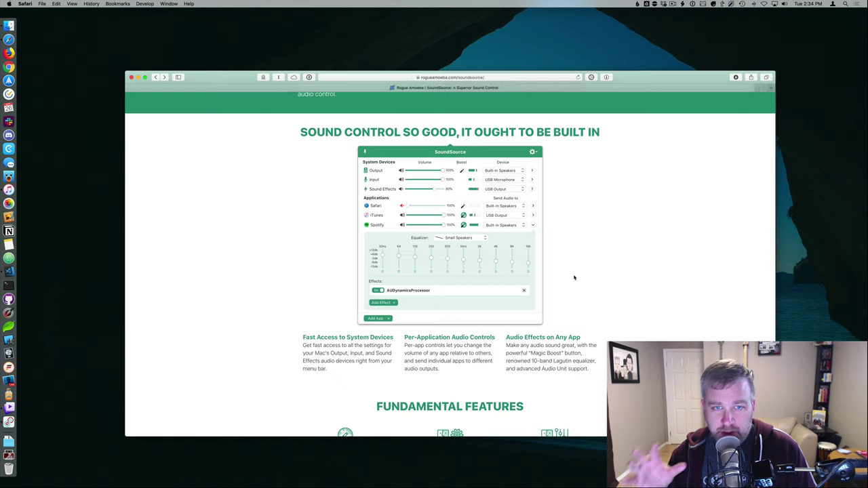